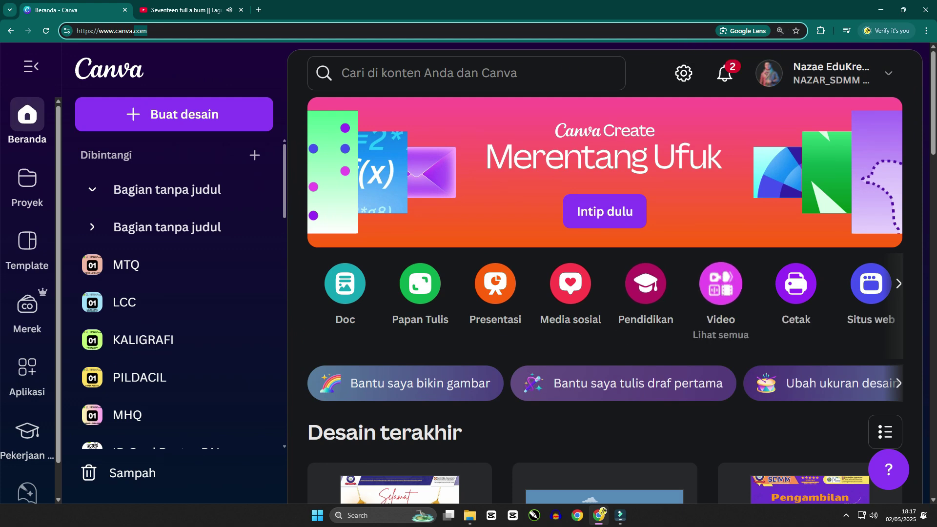
- Browse the available video formats and video templates for creating a new design
key(ctrl+minus)
key(ctrl+minus)
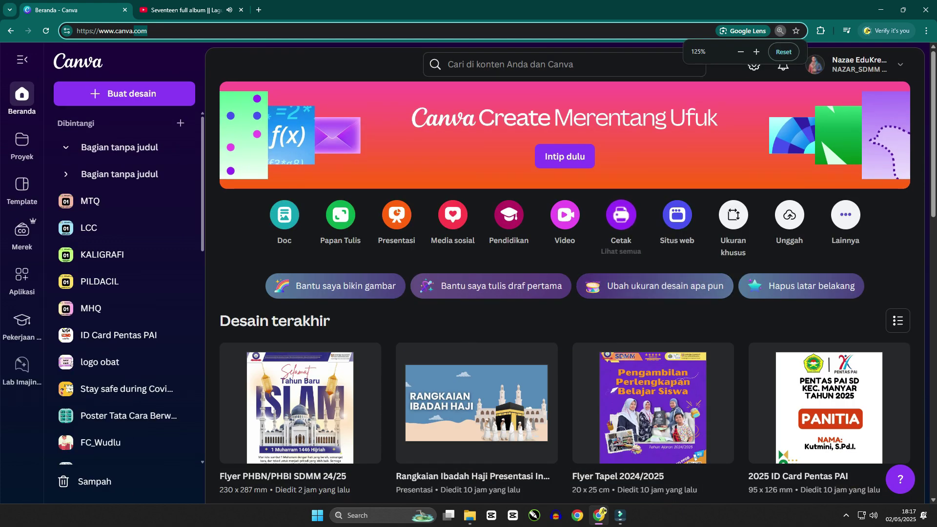
click(565, 215)
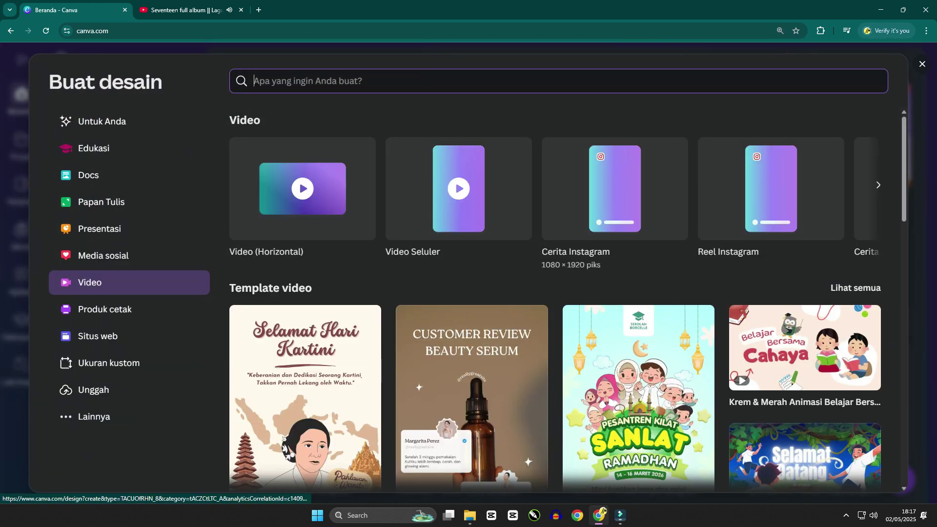
click(879, 185)
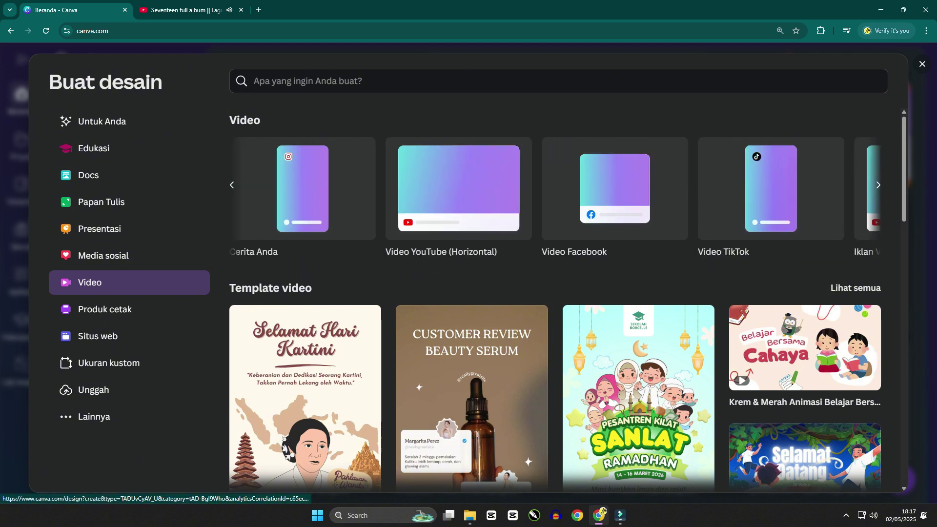
click(878, 185)
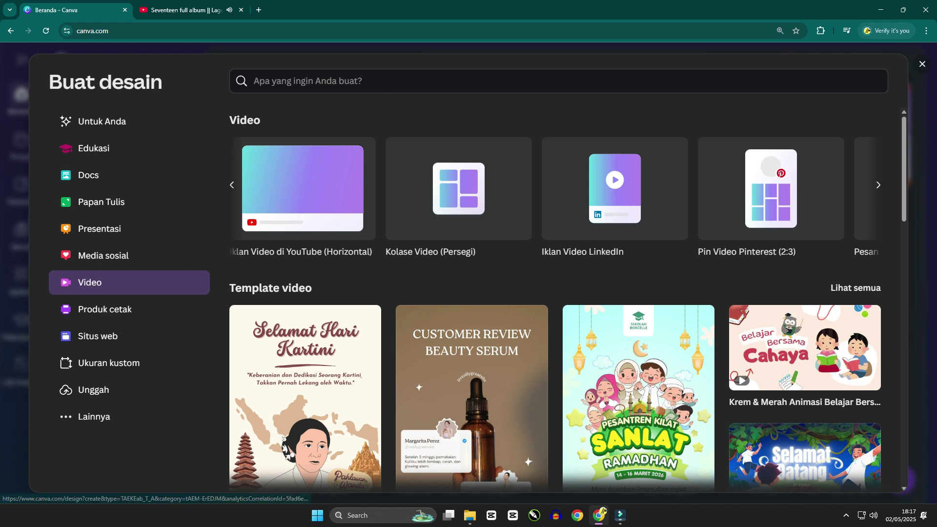
click(879, 185)
click(879, 185)
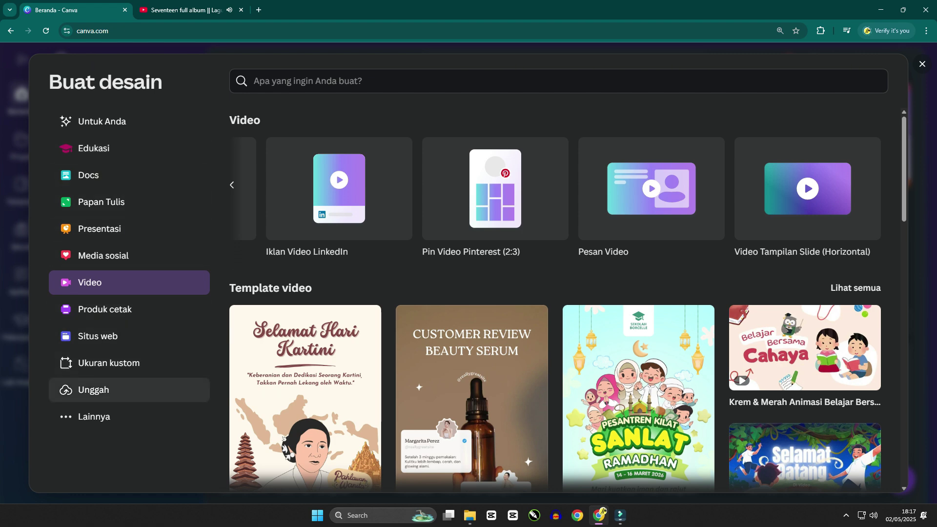
scroll(555, 301, down, 5)
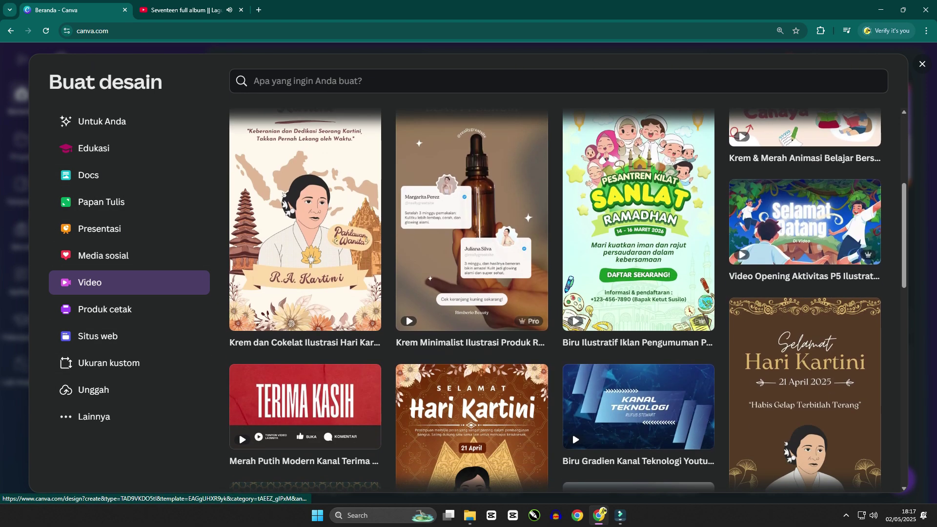
scroll(555, 301, down, 8)
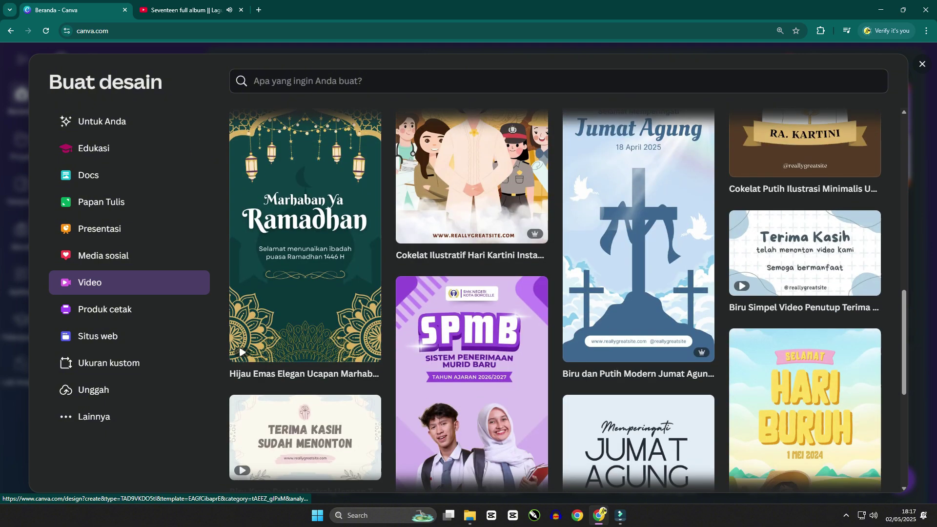
- Check the custom size option, then create a blank Cerita Instagram design of 1080 × 1920 px from the video formats
click(109, 363)
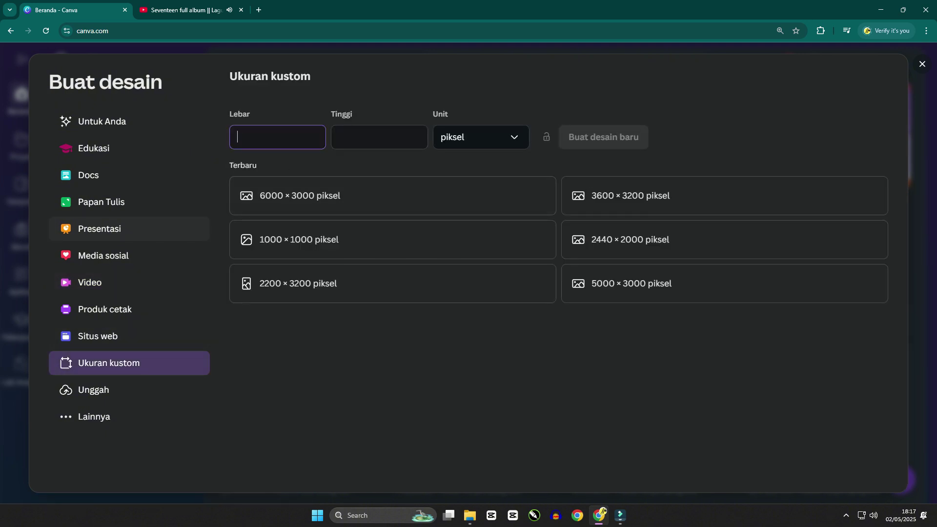
click(93, 282)
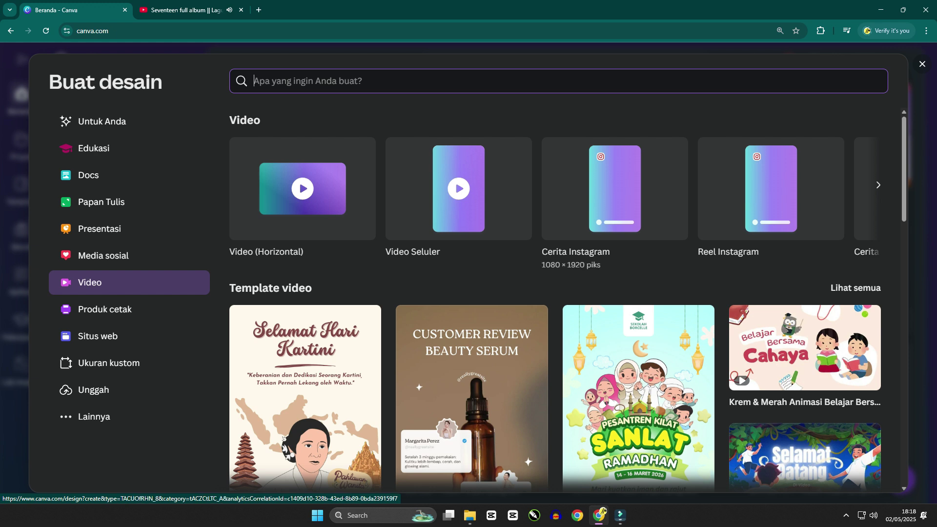
click(615, 188)
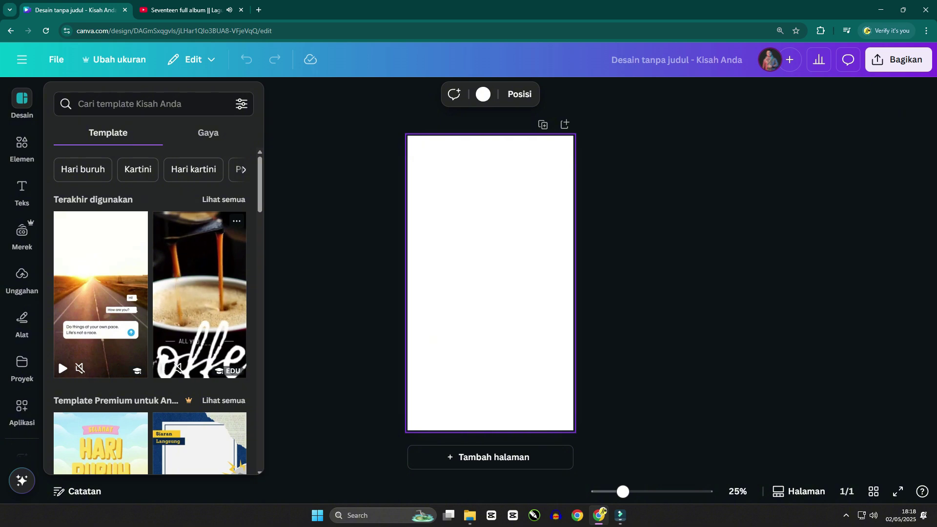
- Look through the templates suggested for the new Kisah Anda design
scroll(199, 274, down, 1)
scroll(199, 293, down, 3)
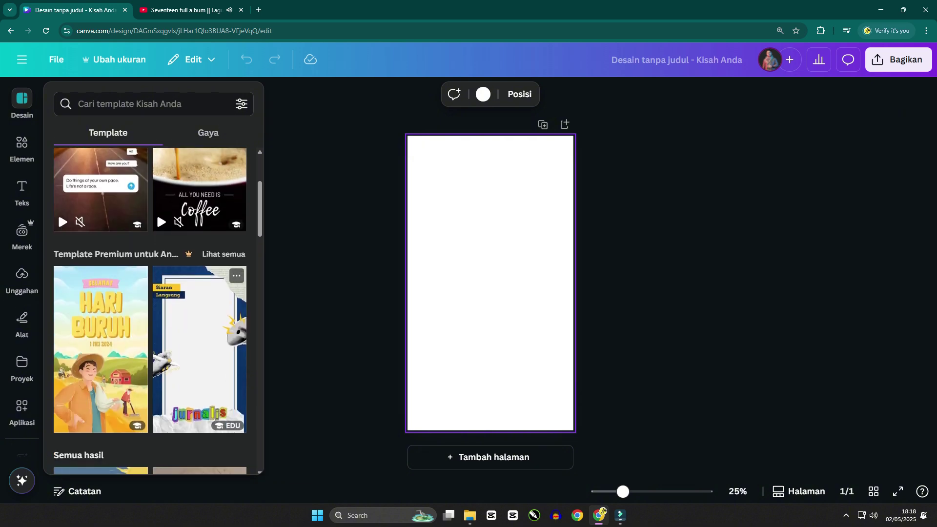
scroll(199, 312, down, 3)
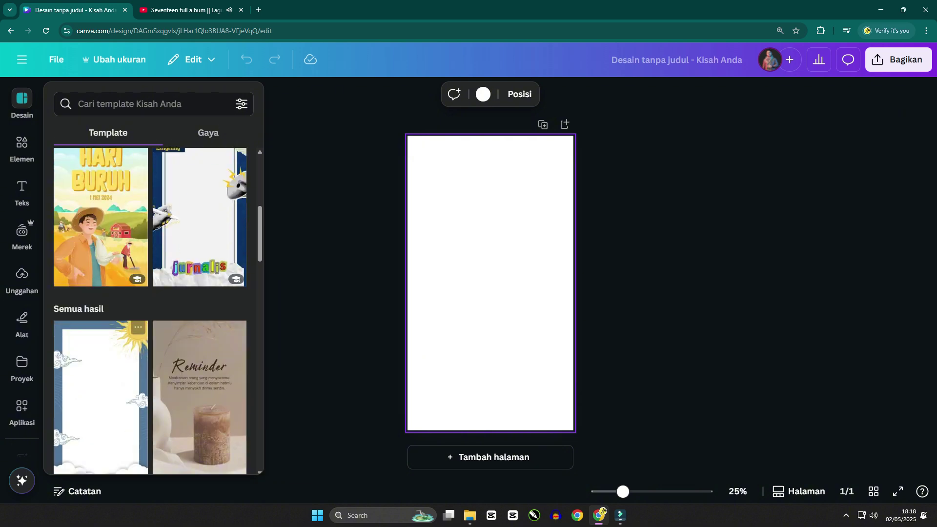
scroll(101, 391, down, 3)
scroll(101, 390, up, 6)
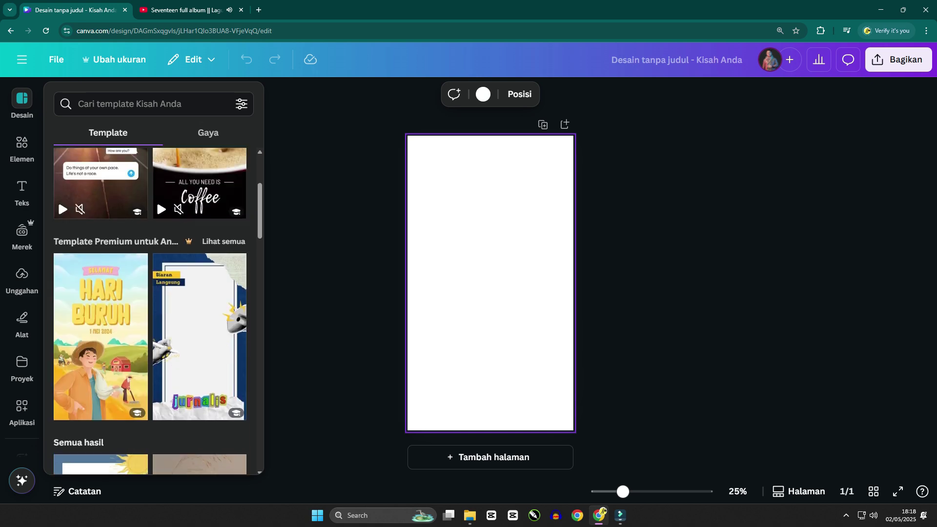
scroll(100, 390, up, 3)
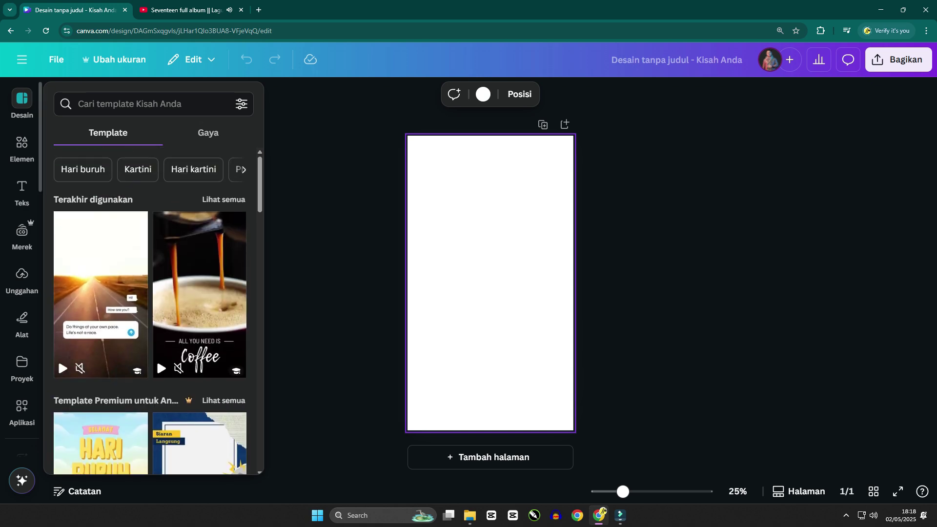
- Upload the video C0754 from the Video mentah folder on the MULTIMEDIA (E:) drive
click(22, 279)
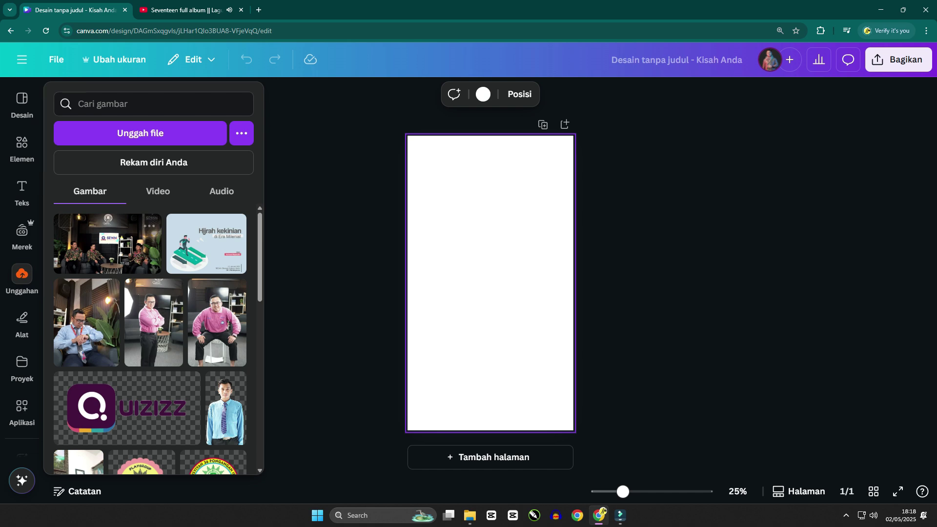
click(141, 133)
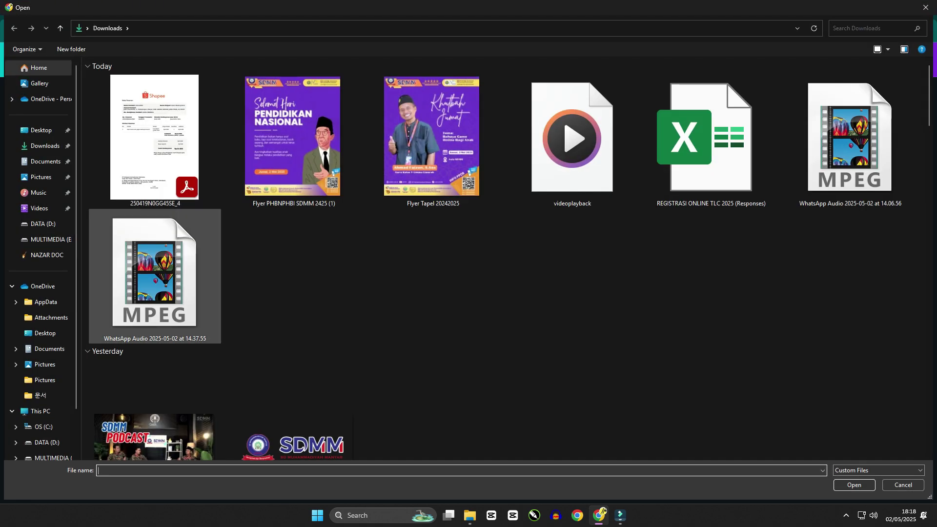
scroll(44, 342, down, 2)
click(51, 408)
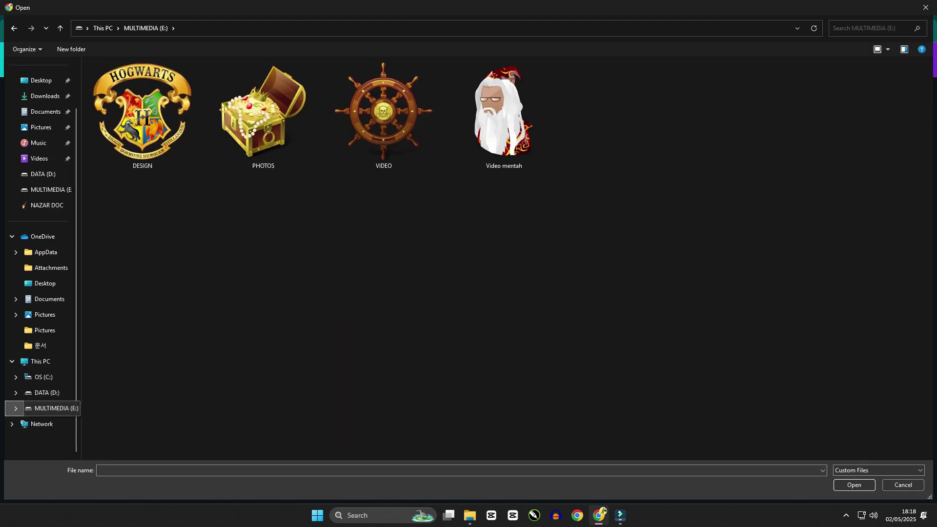
double_click(503, 114)
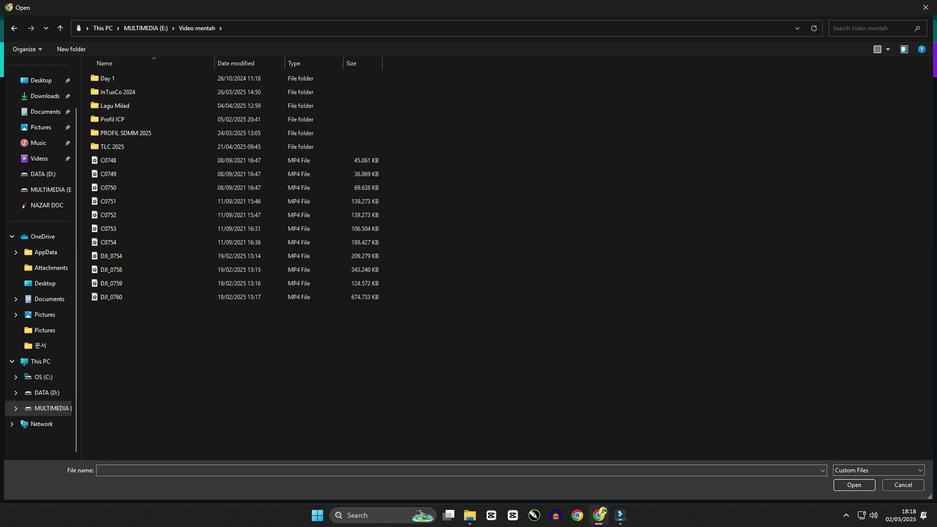
click(878, 49)
click(888, 49)
click(901, 29)
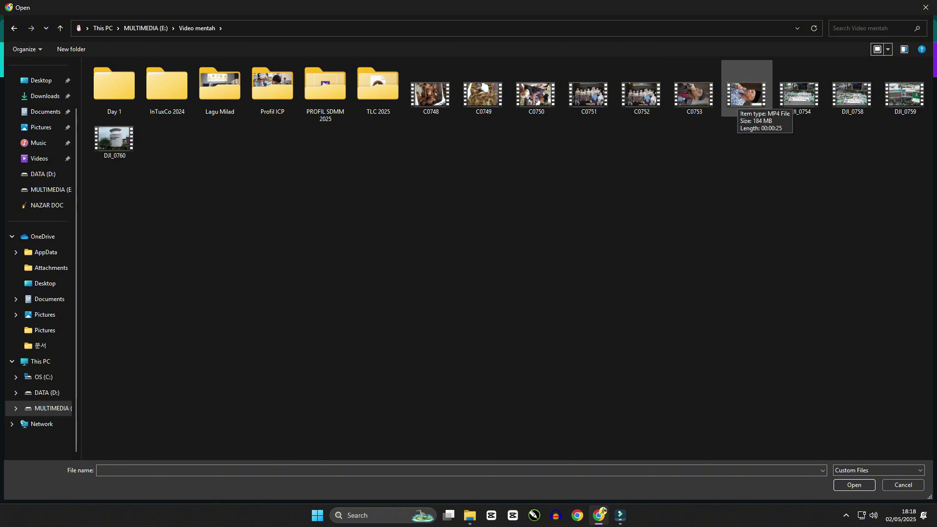
double_click(737, 100)
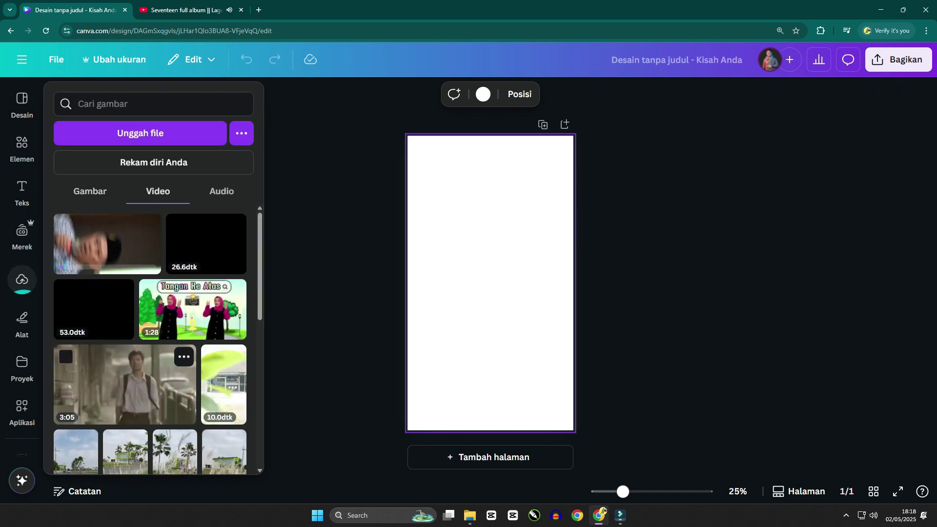
- Look through the collection of uploaded videos and check the progress of the current upload
scroll(201, 341, down, 5)
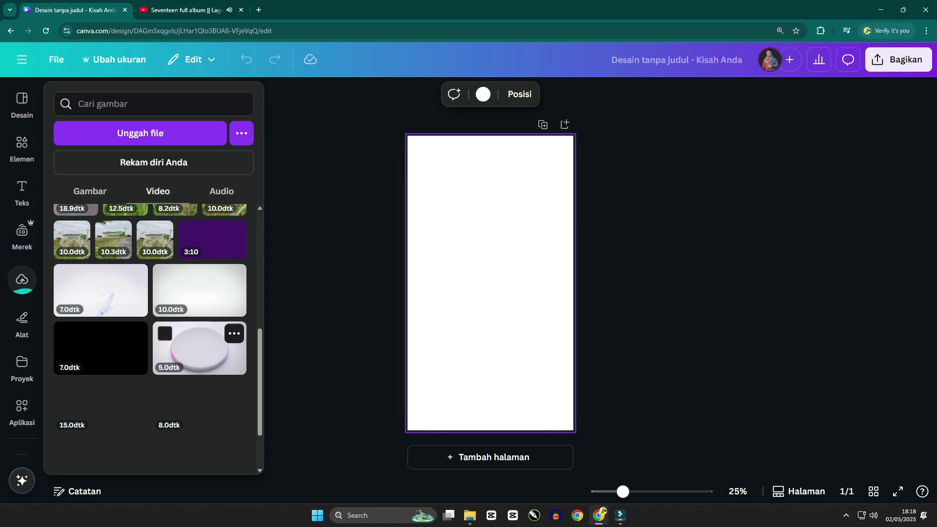
scroll(101, 368, down, 2)
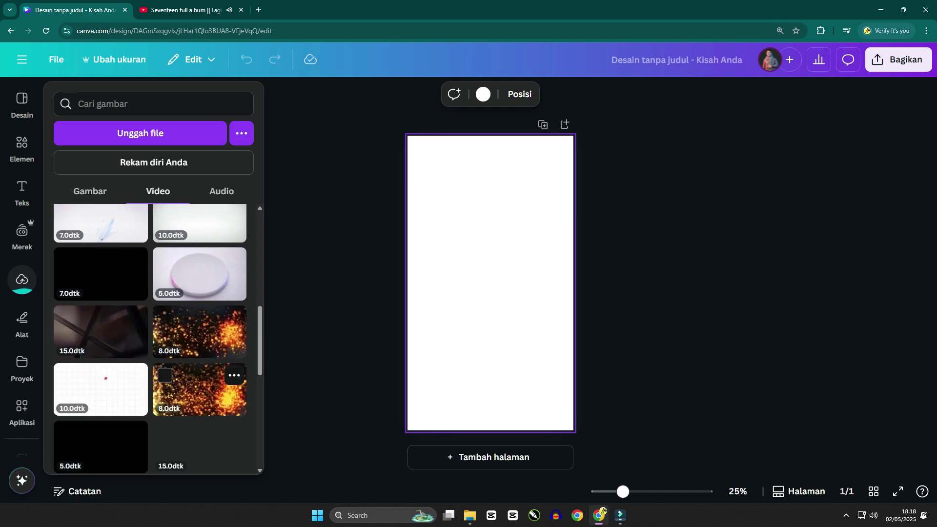
scroll(200, 364, up, 3)
scroll(199, 364, down, 6)
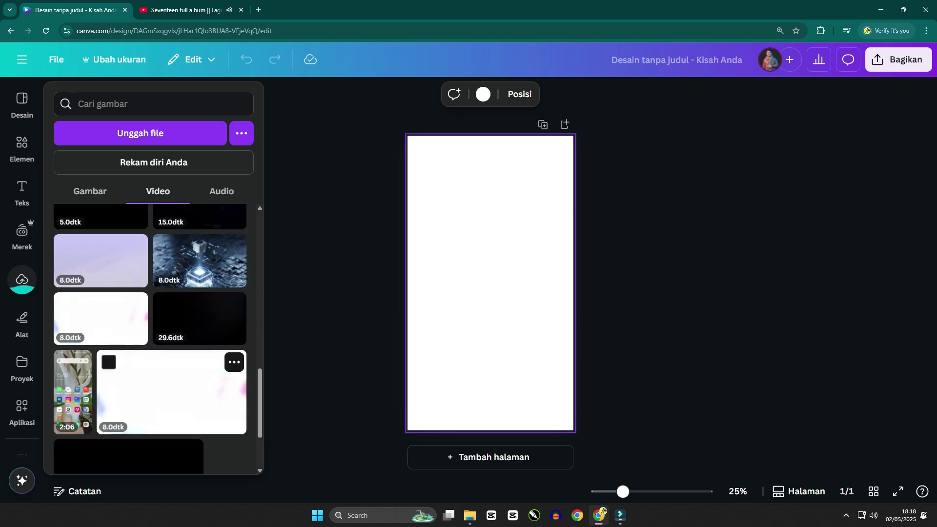
scroll(200, 364, down, 2)
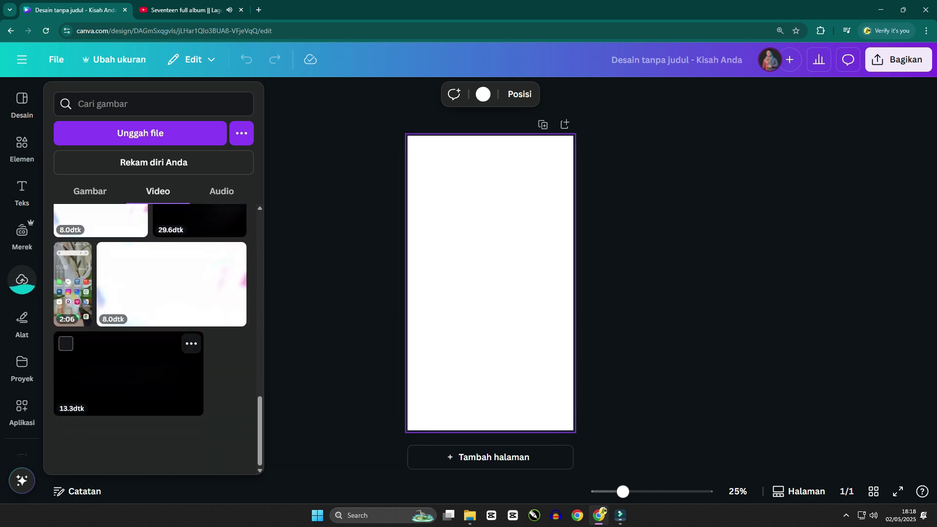
scroll(200, 364, up, 6)
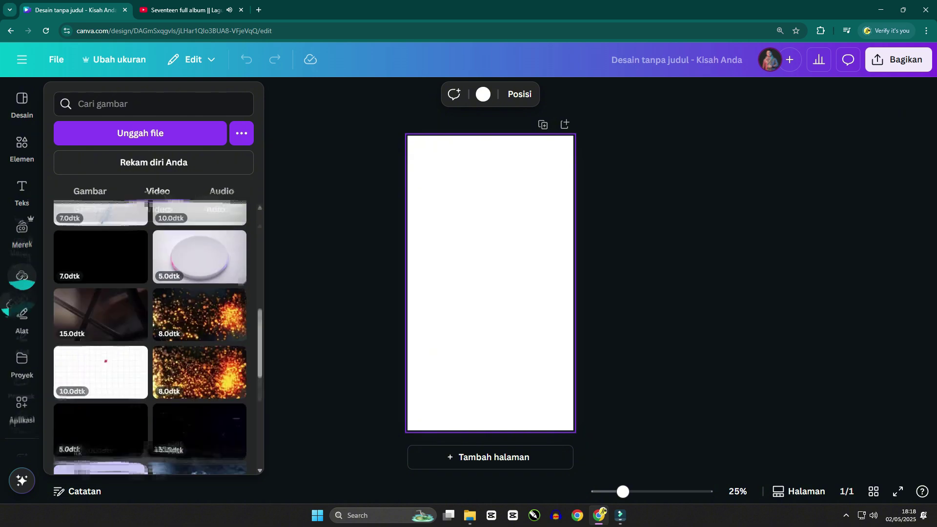
scroll(174, 371, up, 4)
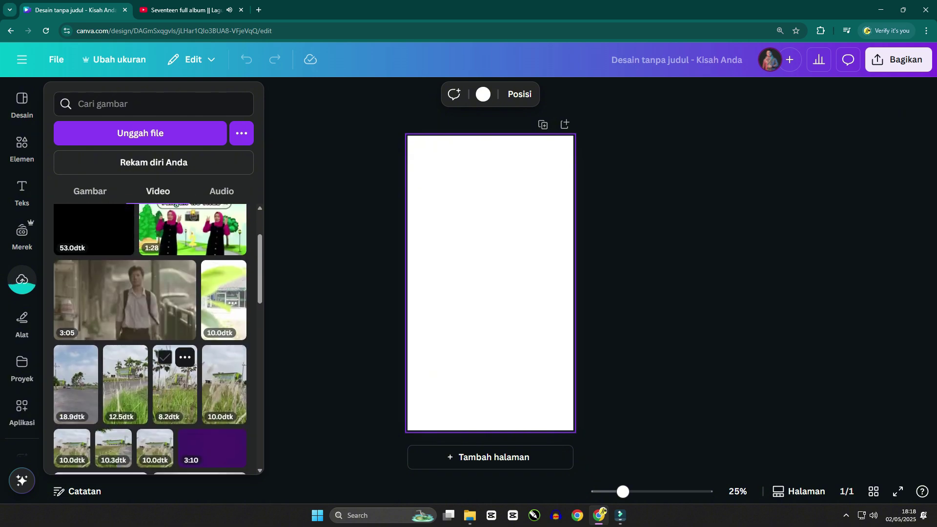
mouse_move(22, 279)
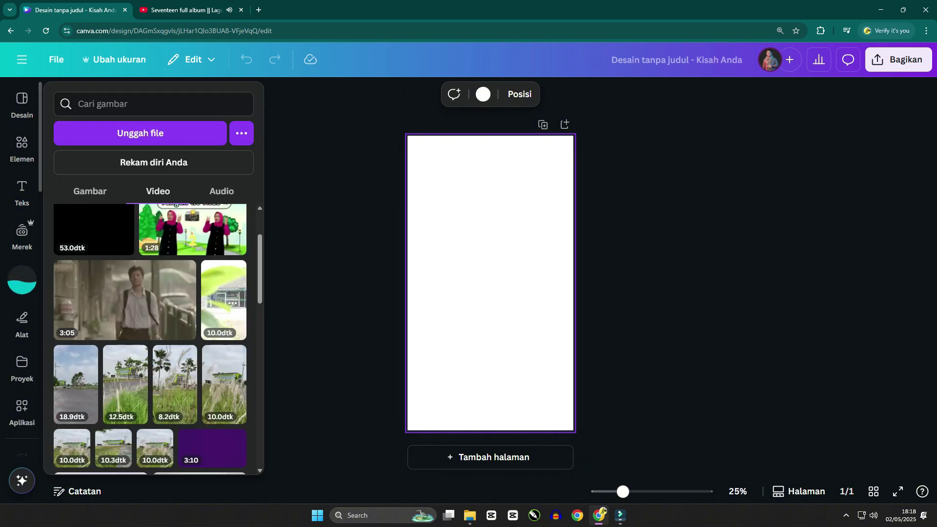
- Add the newly uploaded video to the page, rotated 90° counterclockwise to stand upright and enlarged to fill the whole page
scroll(94, 293, up, 2)
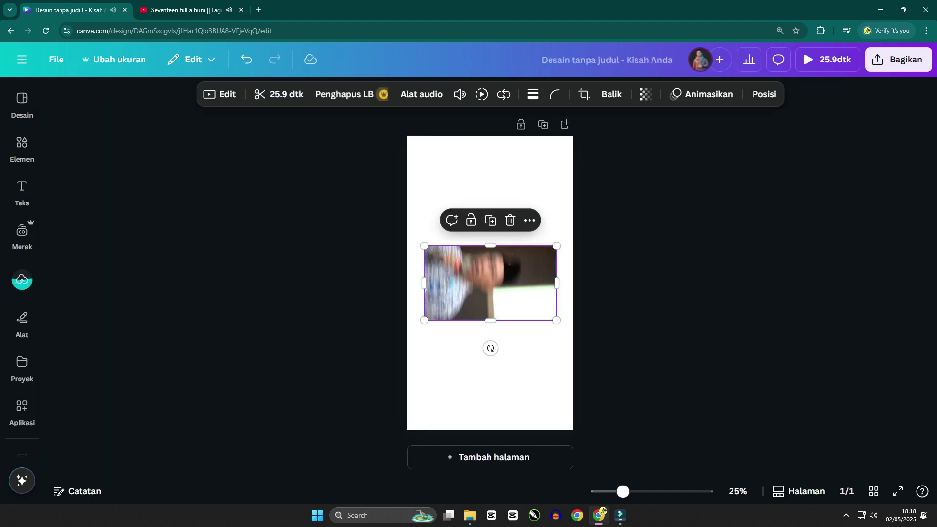
drag(490, 348, 556, 283)
drag(528, 216, 574, 136)
drag(453, 349, 407, 430)
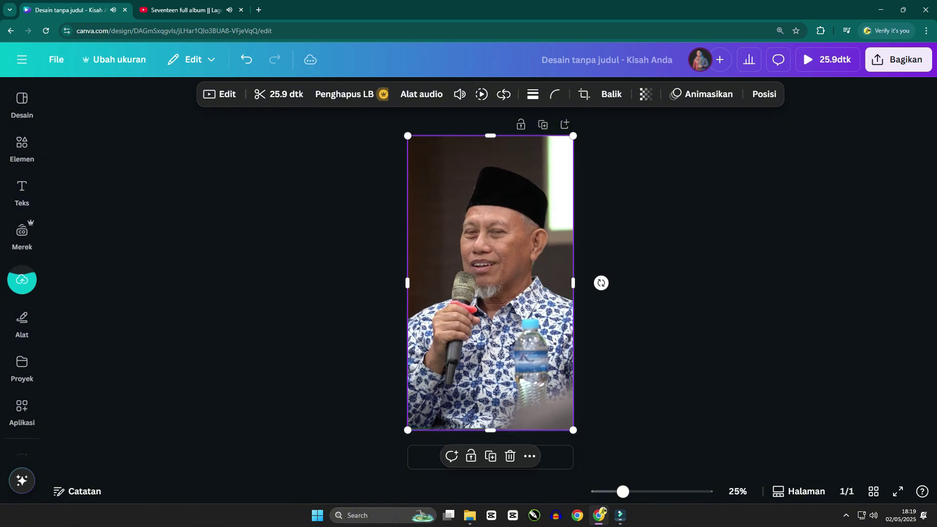
key(Escape)
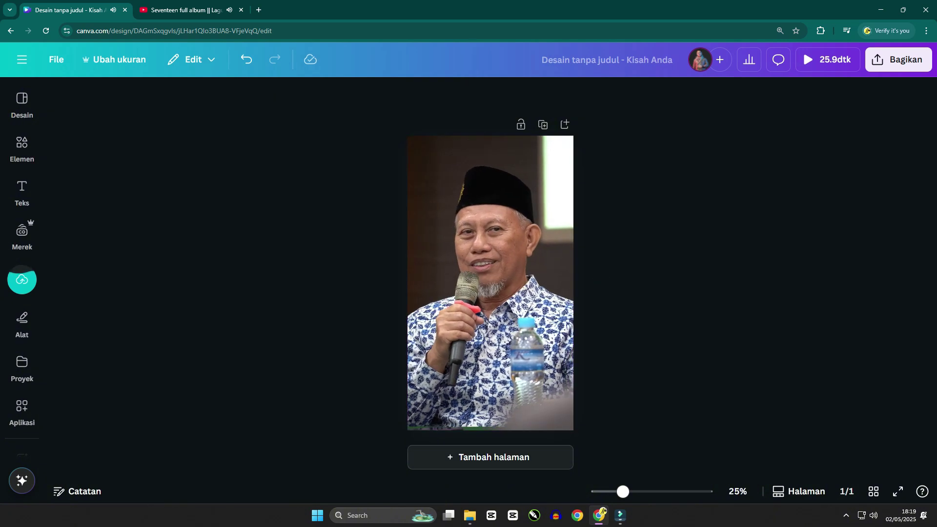
- Add a blank second page after the video page, and return to page 1 with its playback moved to 0.8 s
click(799, 492)
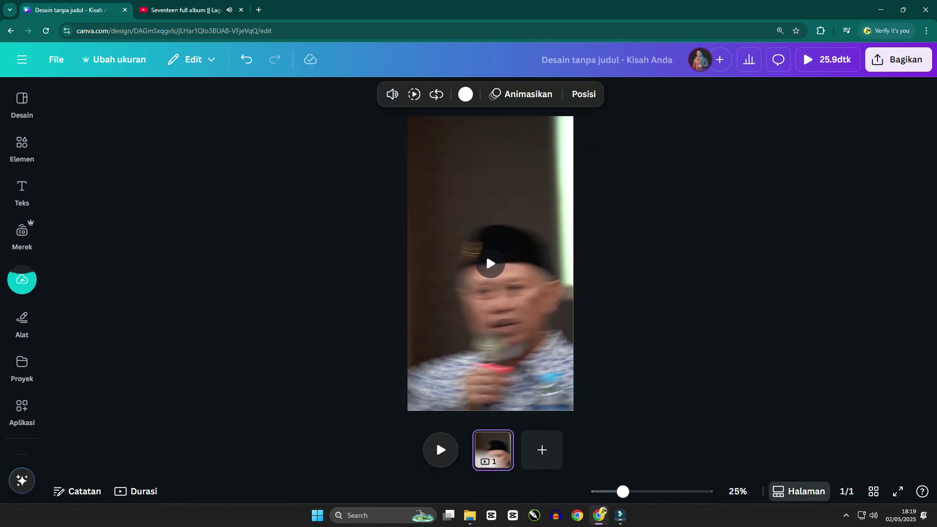
click(542, 450)
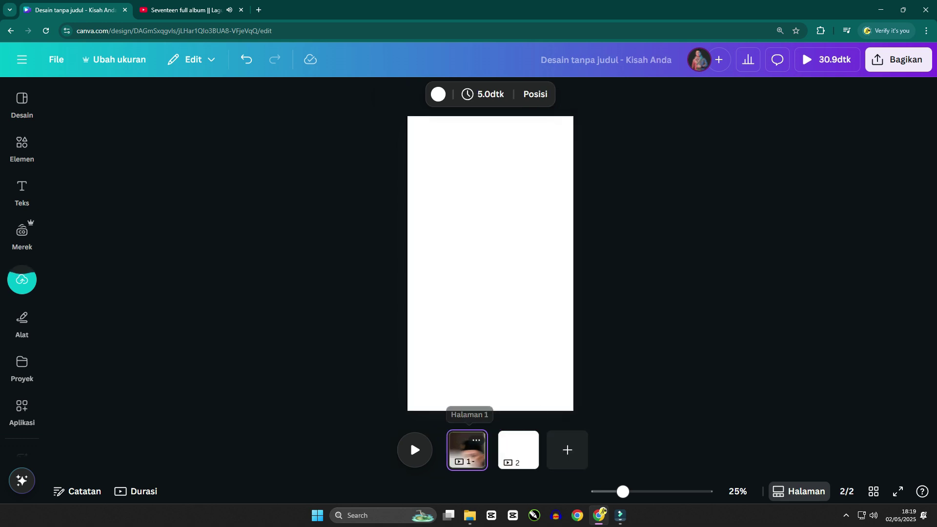
click(467, 450)
click(799, 491)
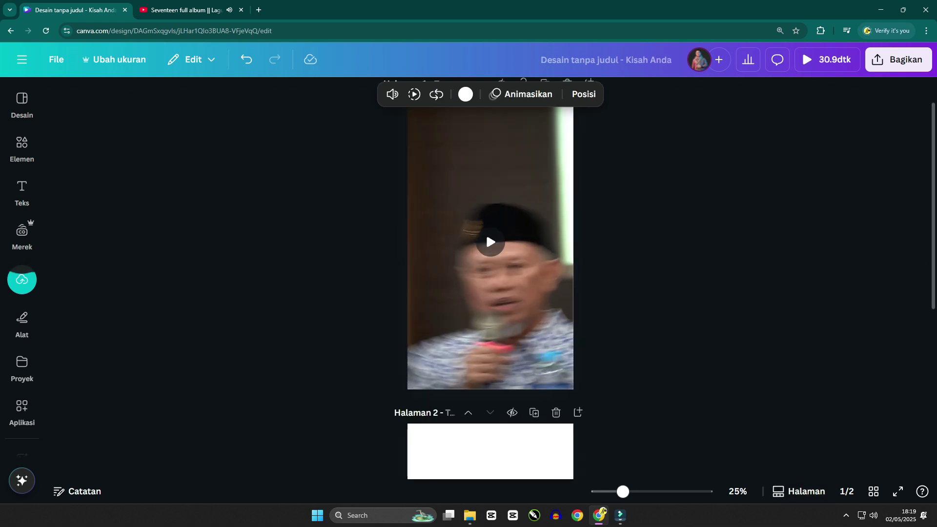
click(428, 374)
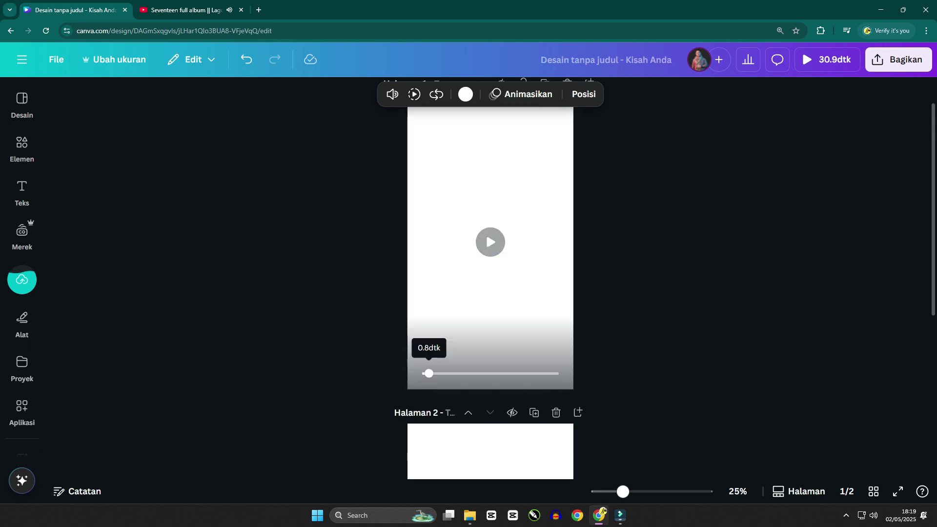
scroll(428, 374, up, 1)
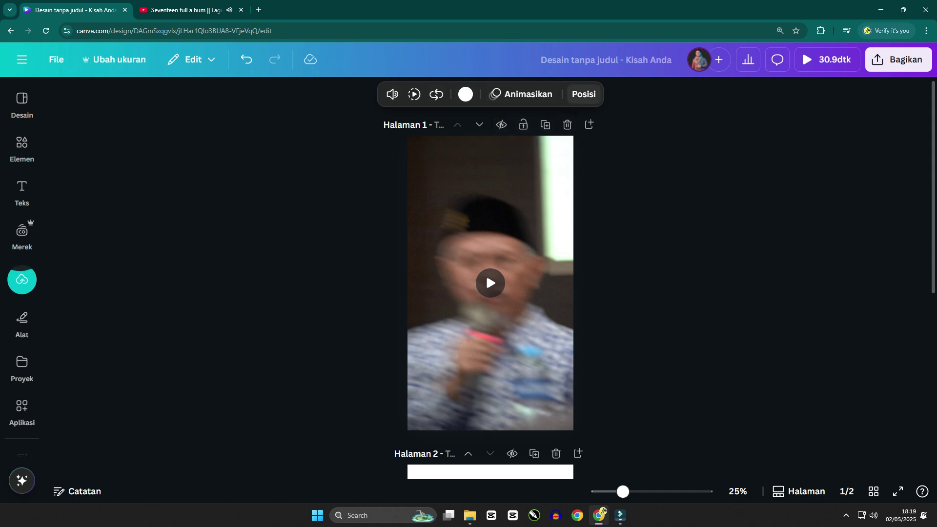
- Trim the beginning of page 1's video to leave a 20.2-second clip, and apply the background remover to it
click(491, 220)
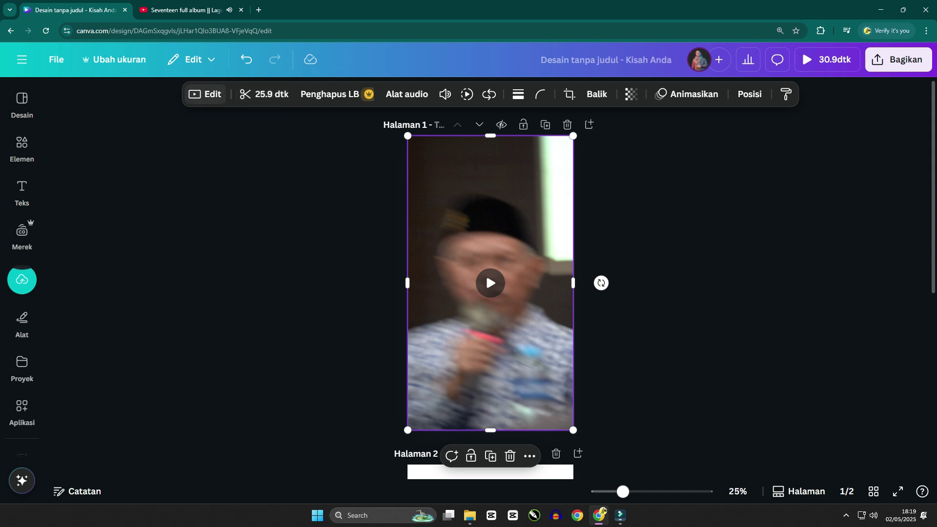
click(264, 94)
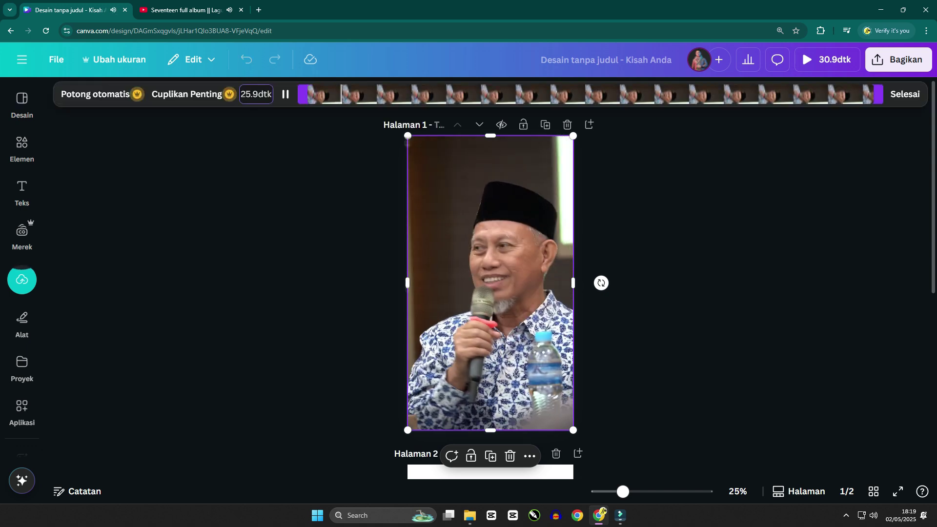
drag(303, 94, 427, 94)
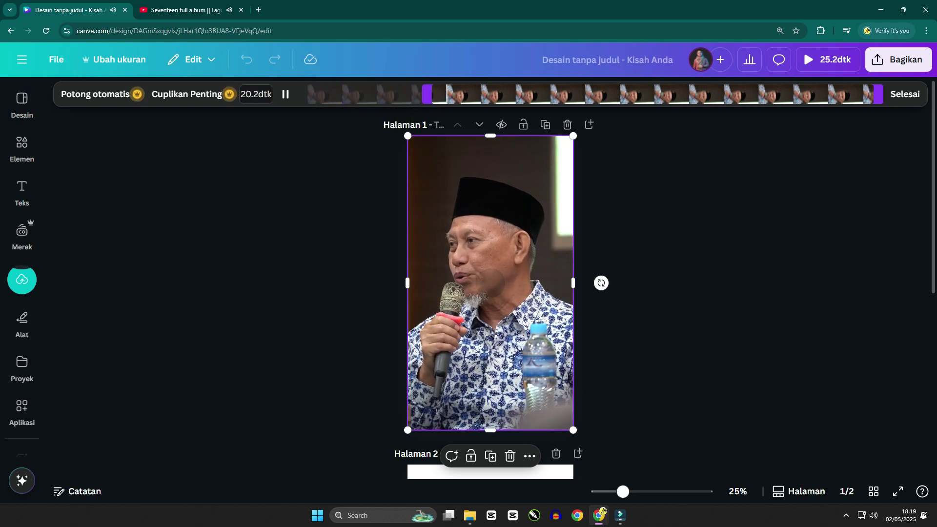
key(Return)
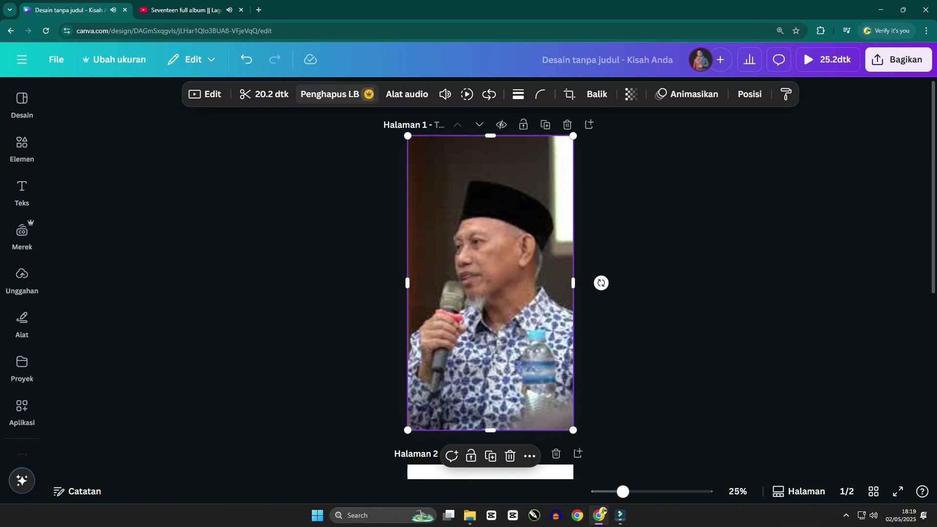
click(336, 94)
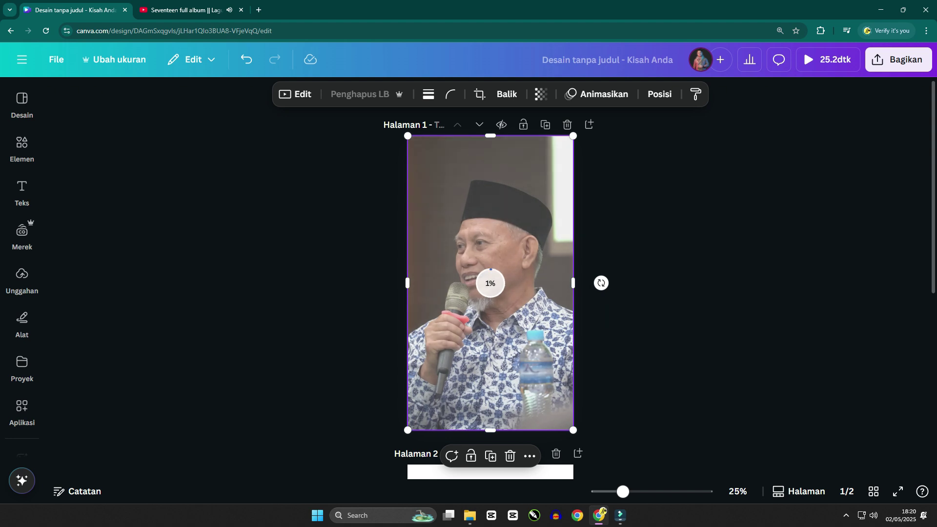
- Look through the full collection of filters available for page 1's video
mouse_move(22, 280)
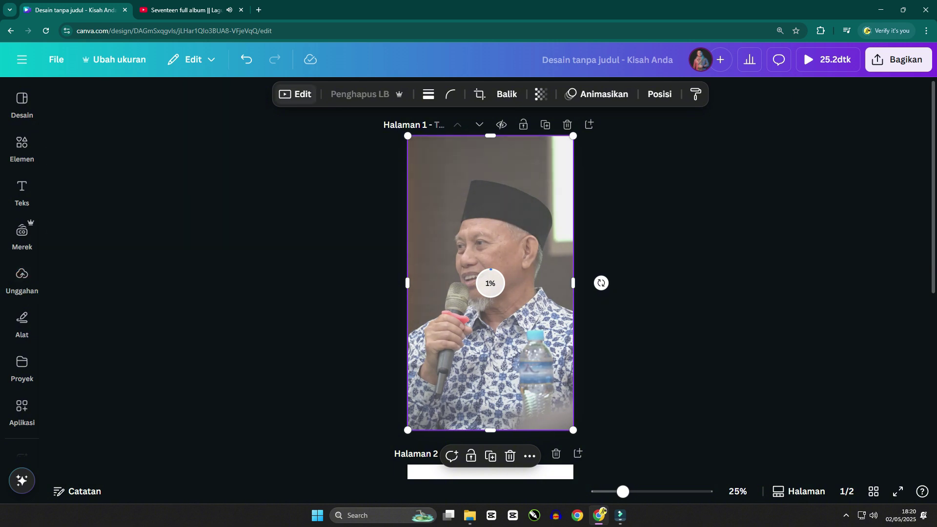
click(295, 93)
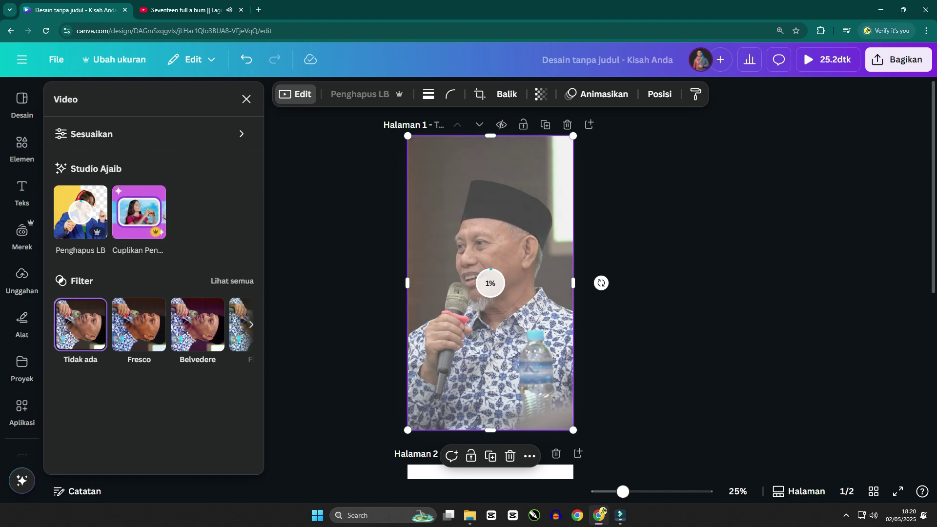
click(233, 281)
scroll(216, 313, down, 5)
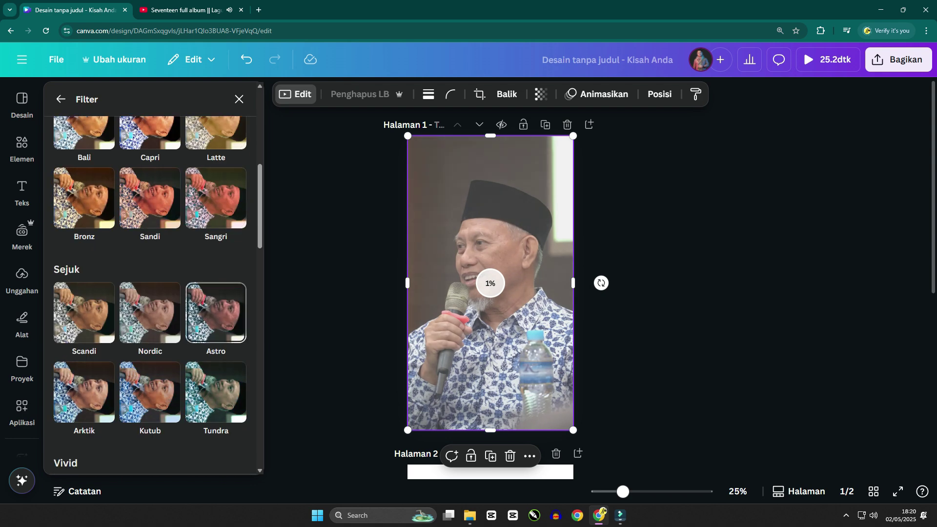
scroll(215, 312, down, 10)
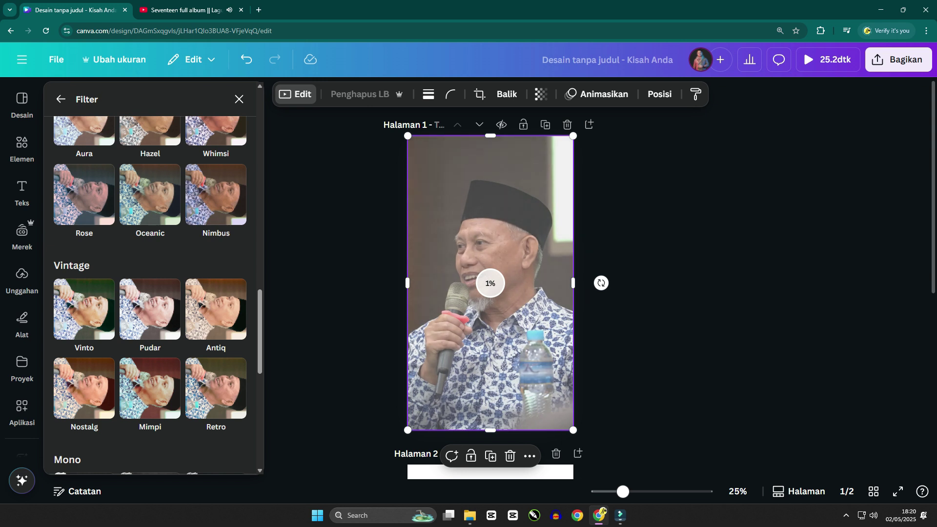
key(Escape)
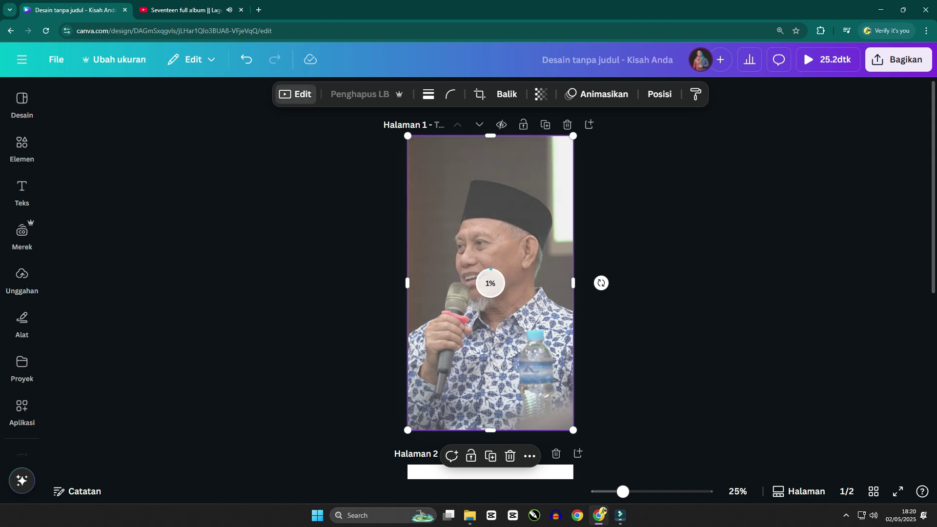
- Try to apply the automatic adjustment (Sesuaikan Otomatis) to page 1's video
click(295, 93)
click(295, 94)
click(296, 94)
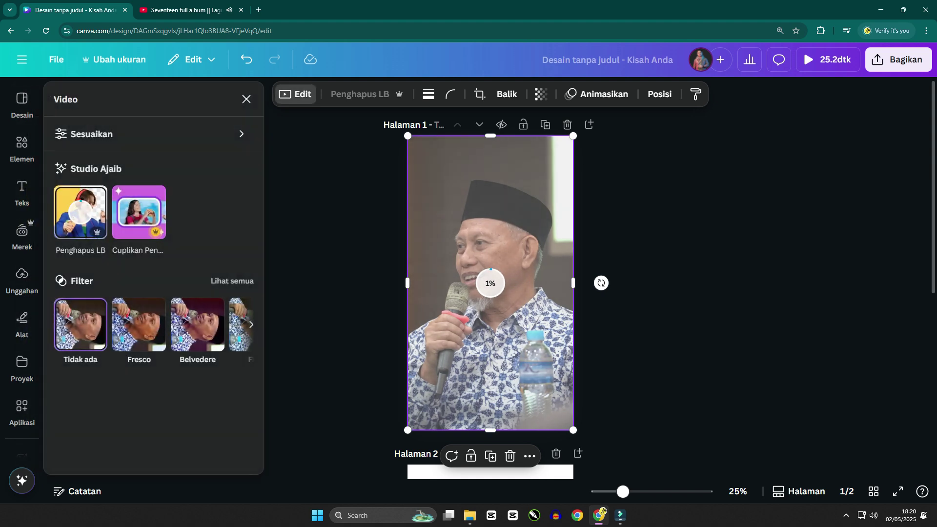
click(94, 132)
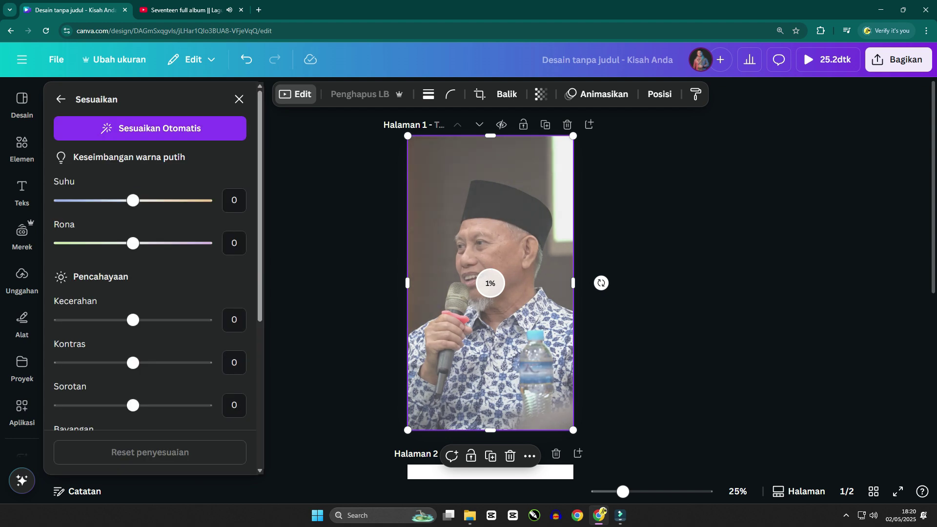
click(150, 127)
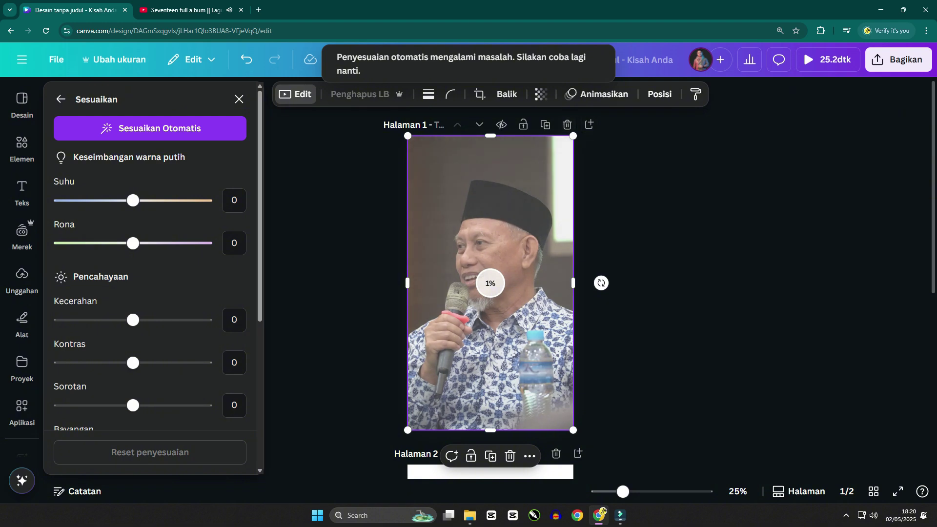
- Duplicate the video page and delete the duplicate
click(545, 125)
scroll(490, 283, up, 3)
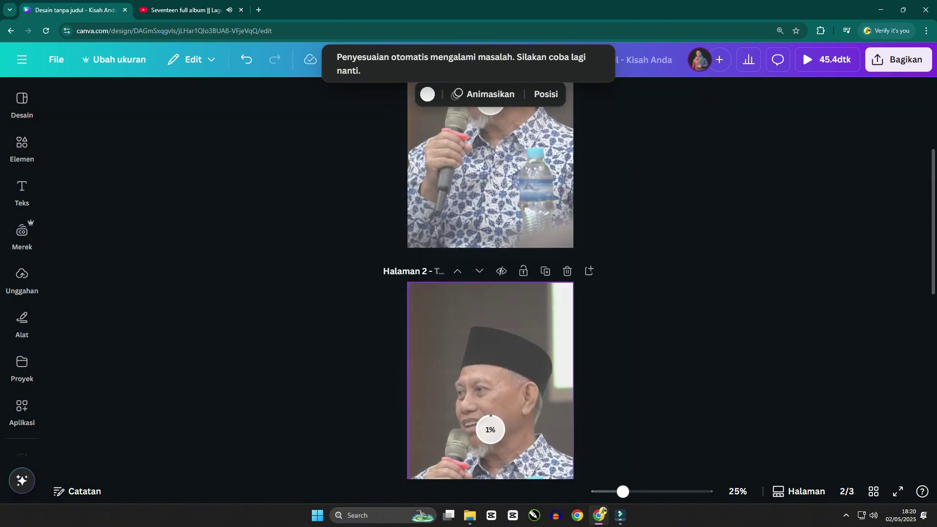
click(563, 273)
scroll(490, 284, up, 3)
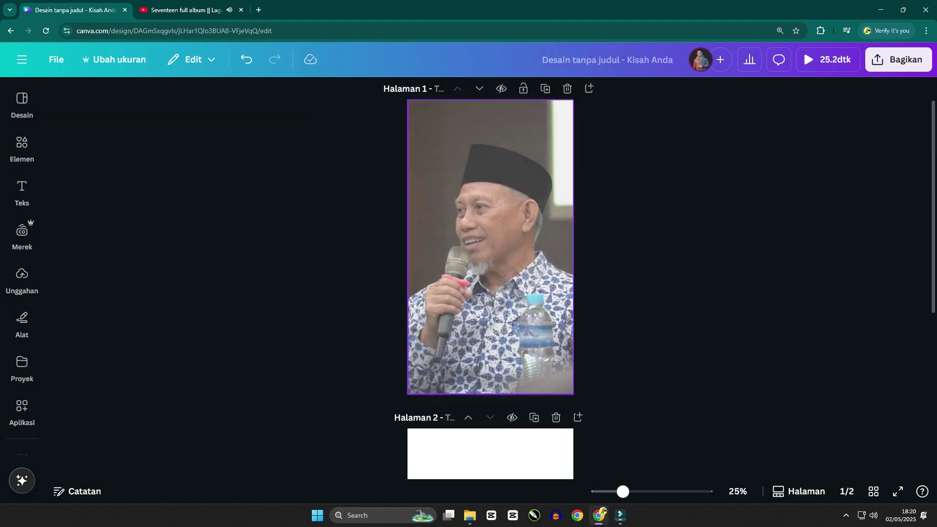
- Apply the text-free cream template with blue brush strokes and leafy branches to the blank page 2
click(490, 247)
key(Escape)
scroll(490, 277, down, 2)
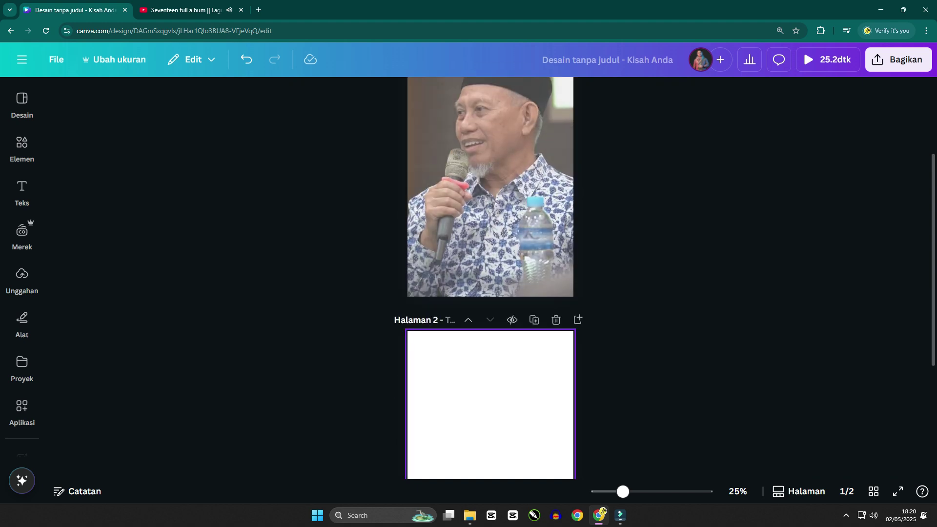
click(490, 405)
mouse_move(22, 103)
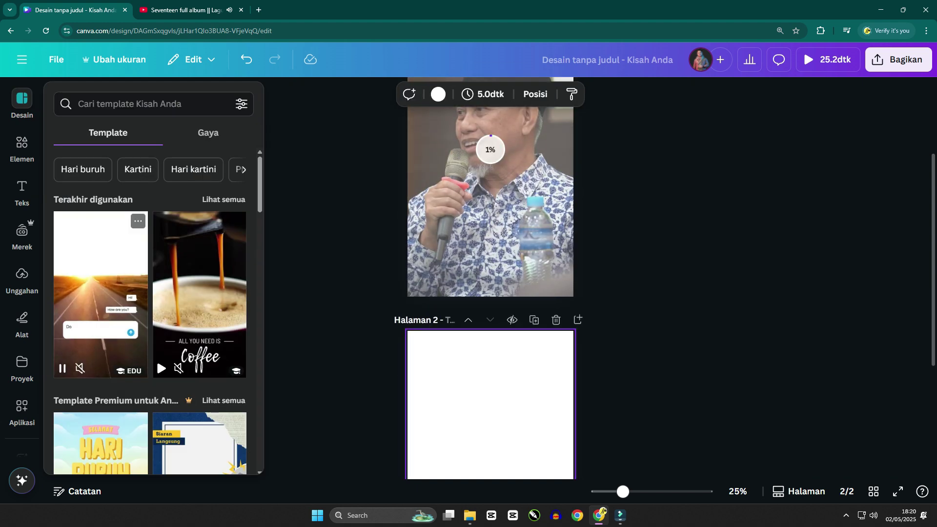
scroll(150, 313, down, 3)
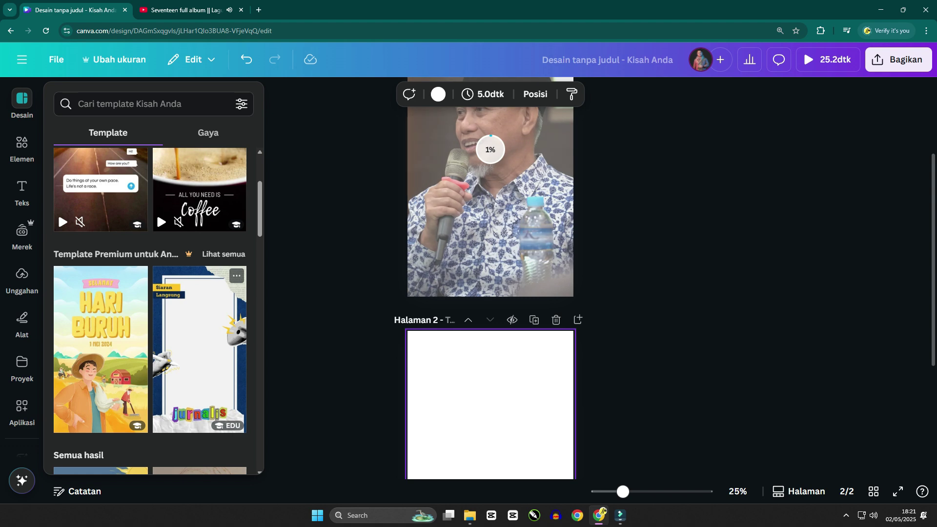
scroll(490, 277, down, 3)
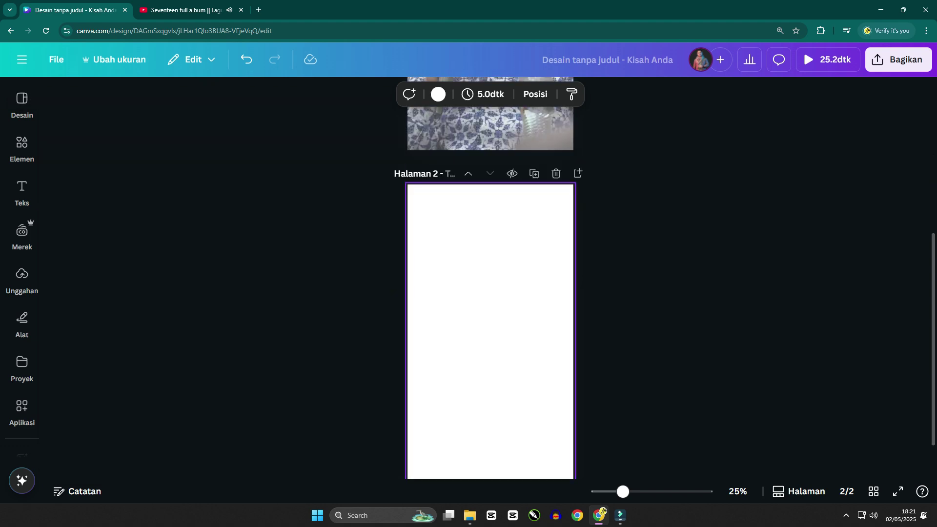
scroll(149, 313, down, 3)
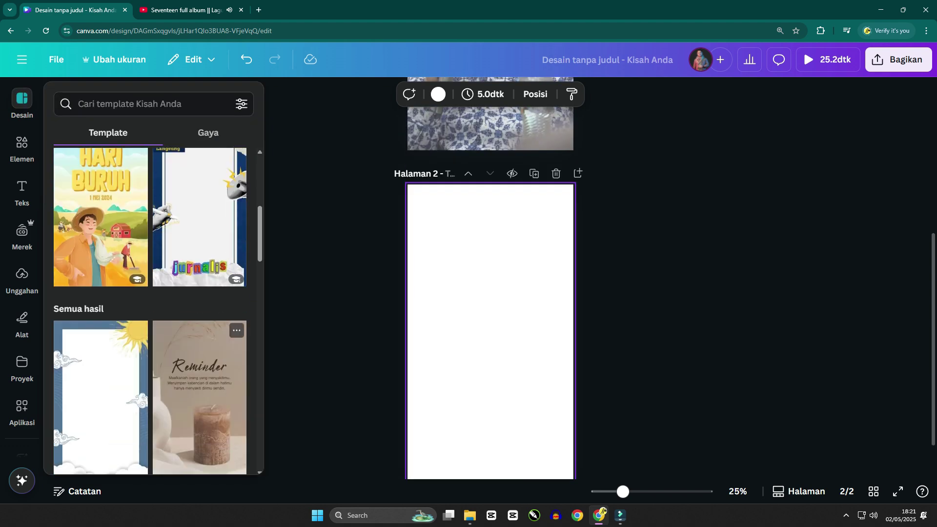
scroll(101, 342, down, 3)
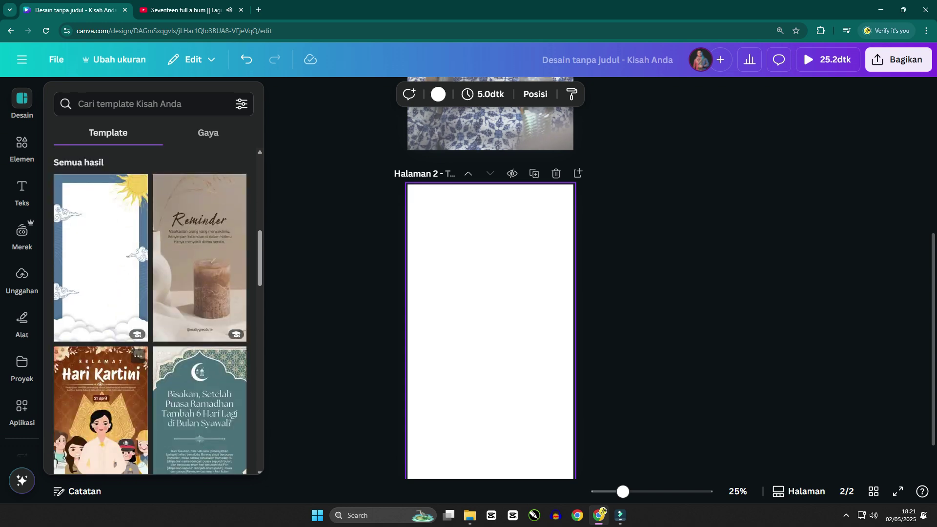
scroll(101, 342, down, 5)
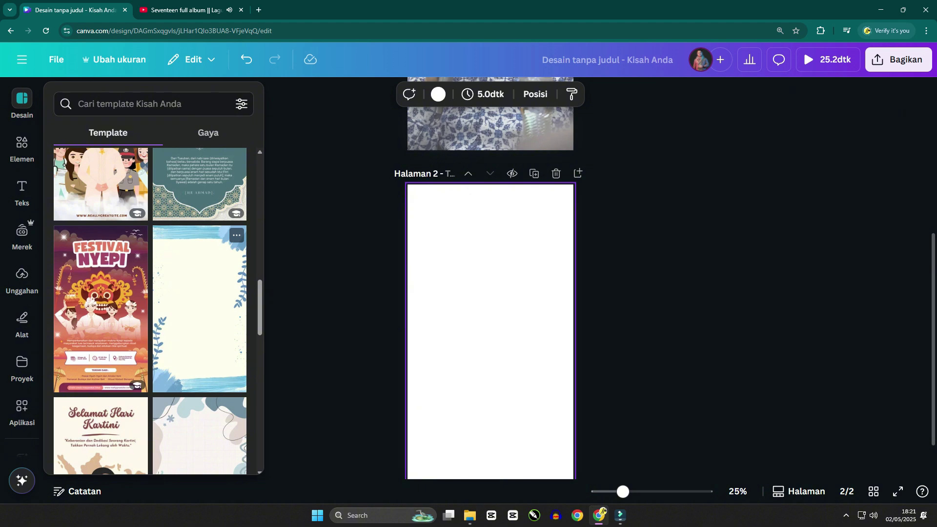
click(200, 308)
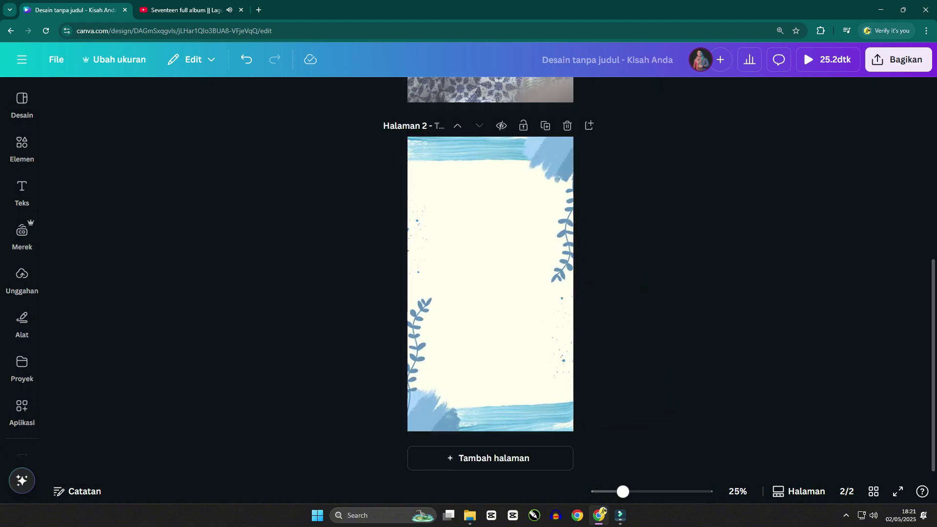
scroll(490, 284, up, 6)
scroll(490, 284, down, 4)
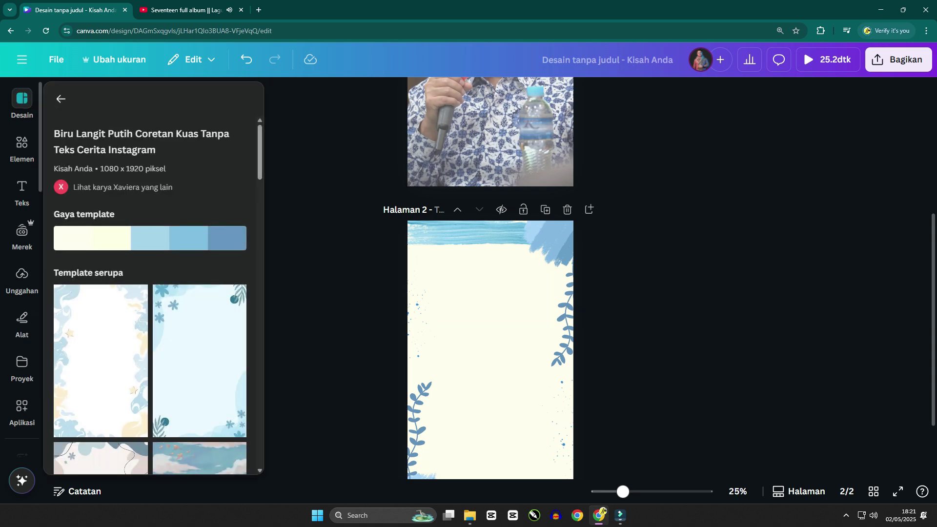
- Leave the applied template's details and search the story templates for "QUOTE"
click(60, 98)
click(63, 102)
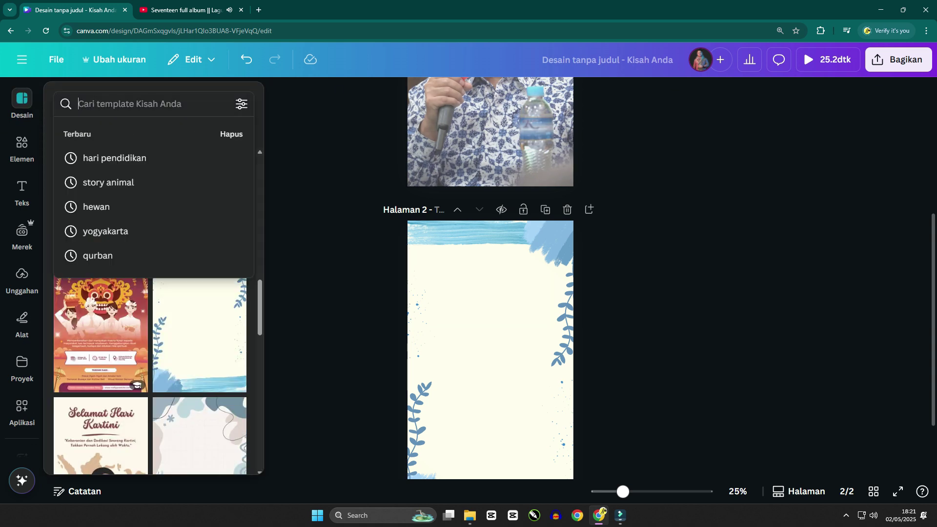
text(quote)
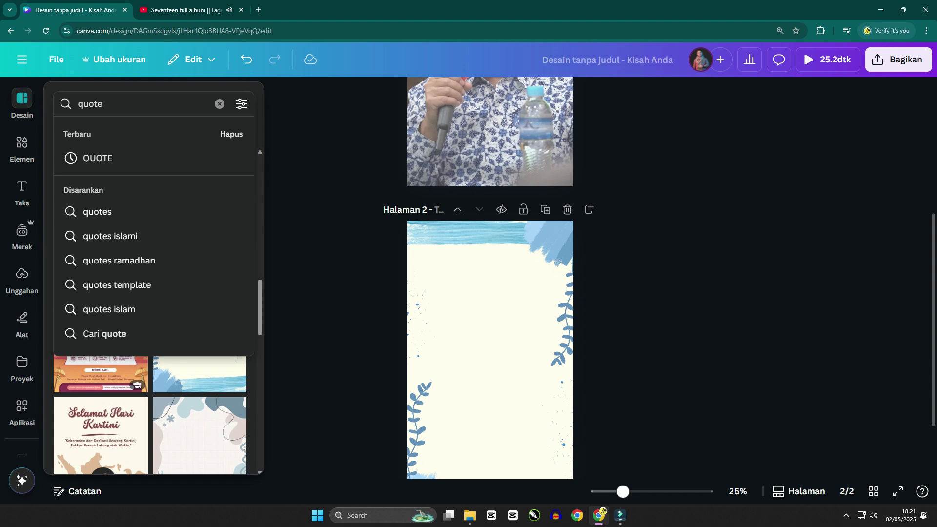
key(Down)
key(Return)
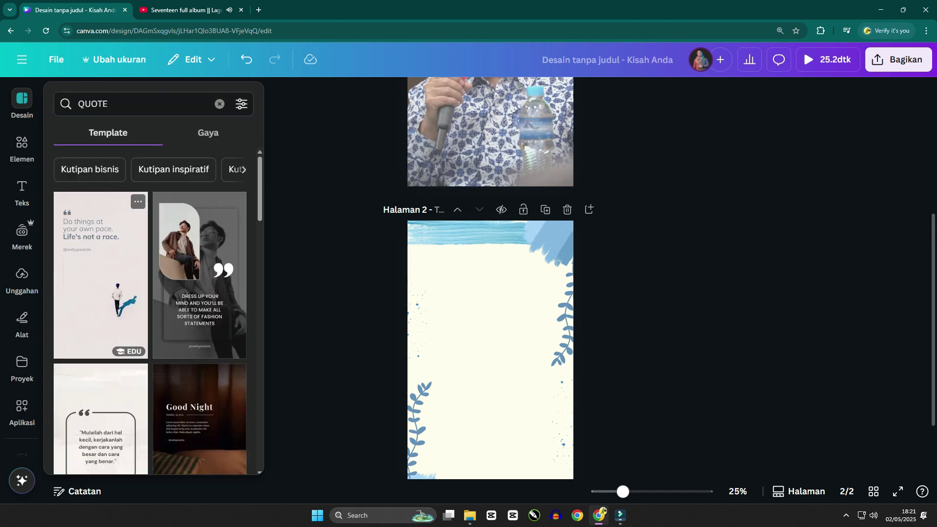
scroll(101, 254, down, 1)
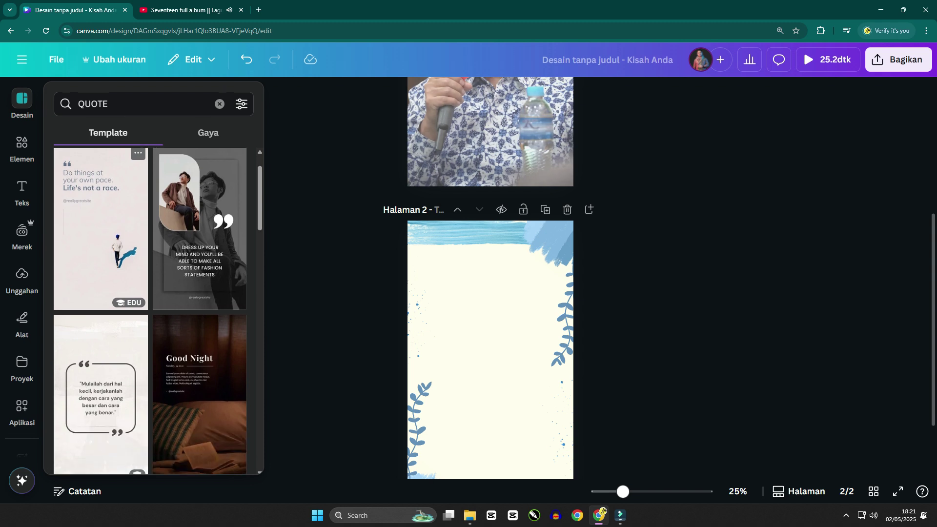
click(101, 230)
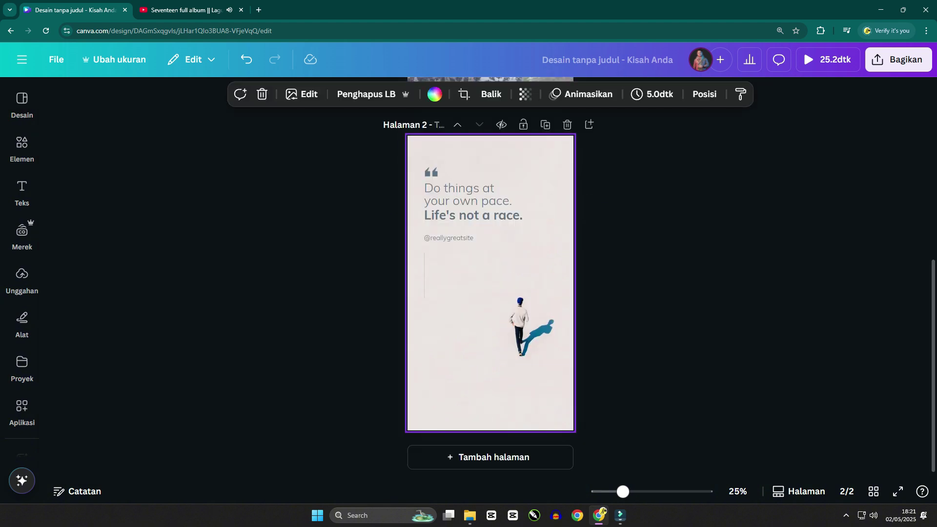
click(454, 238)
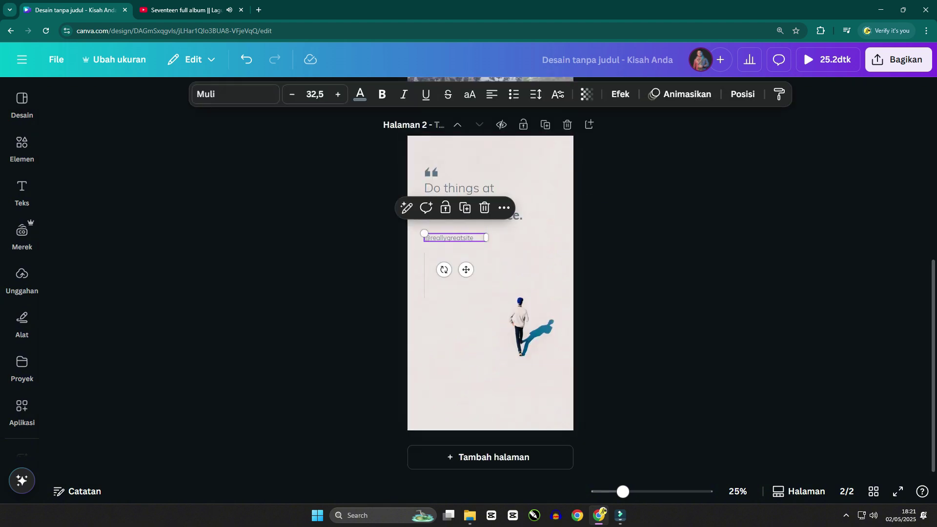
key(Delete)
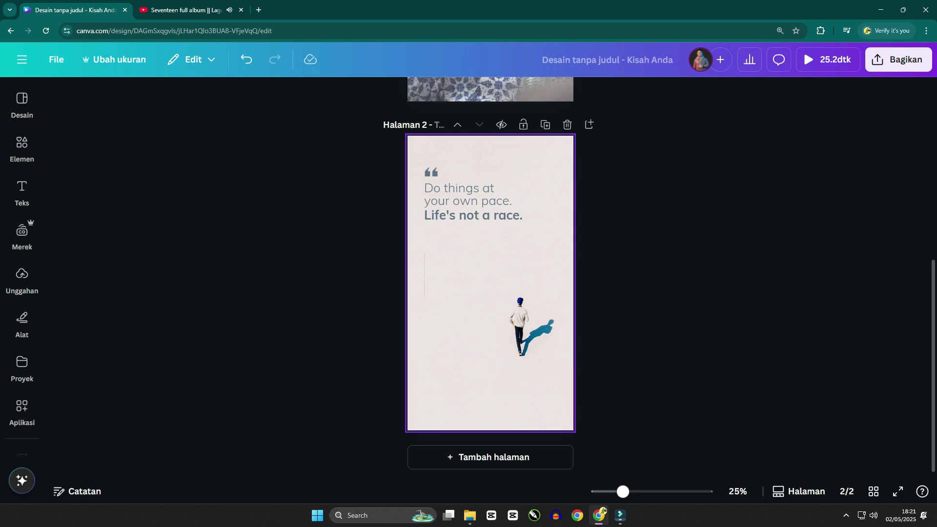
- Return to the video on page 1 and reload the design in the browser
scroll(490, 278, up, 7)
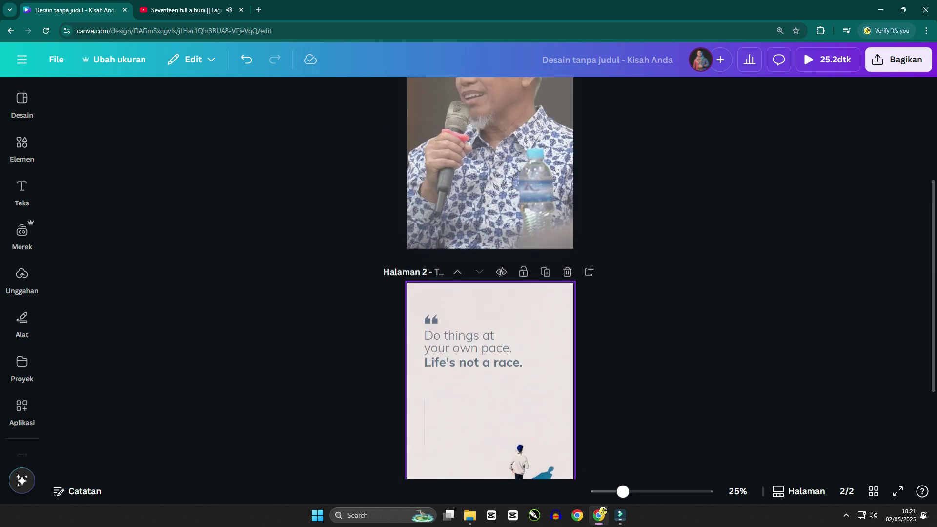
click(491, 244)
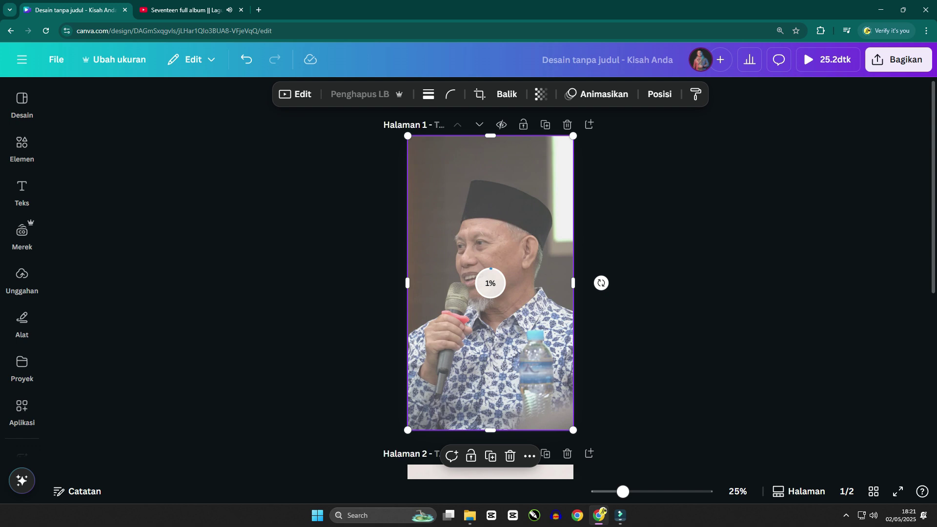
click(174, 31)
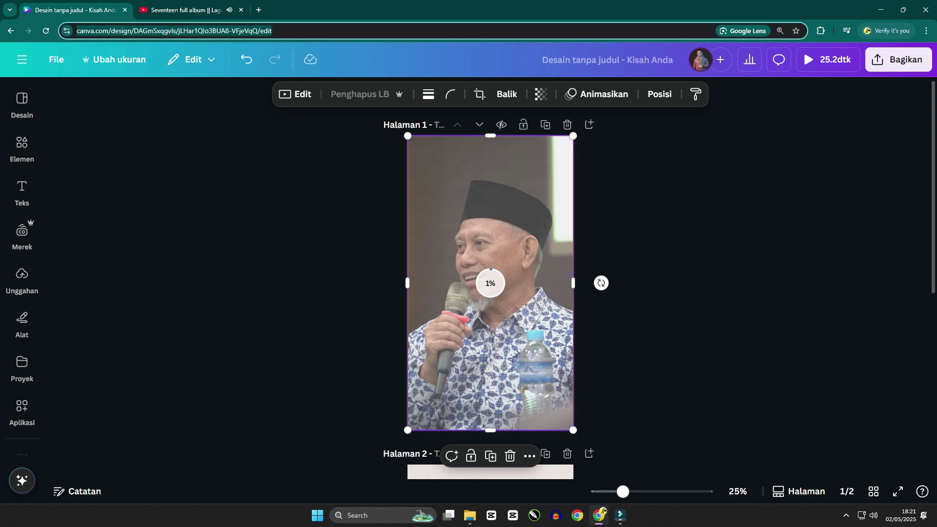
key(Return)
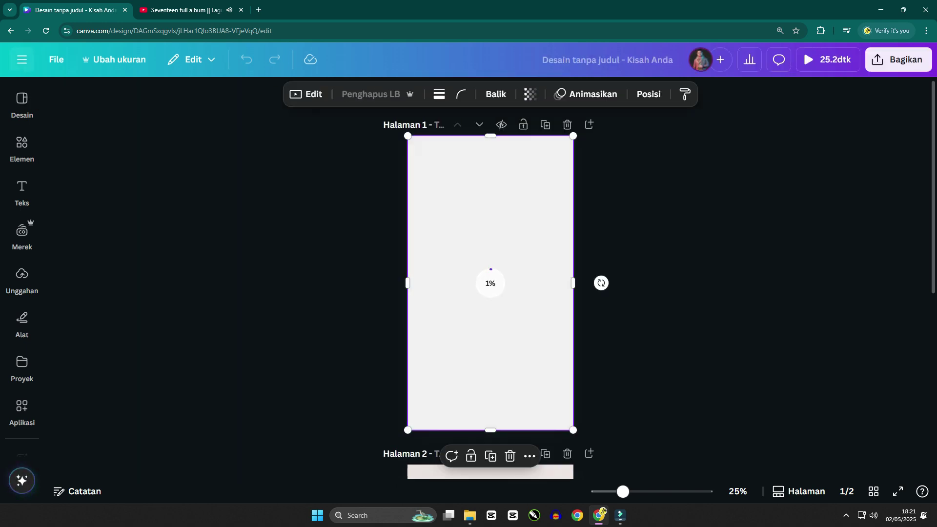
- Go back to the home page, reopen the most recent design "Desain Tanpa Judul" and select the video on page 1
click(21, 59)
click(22, 101)
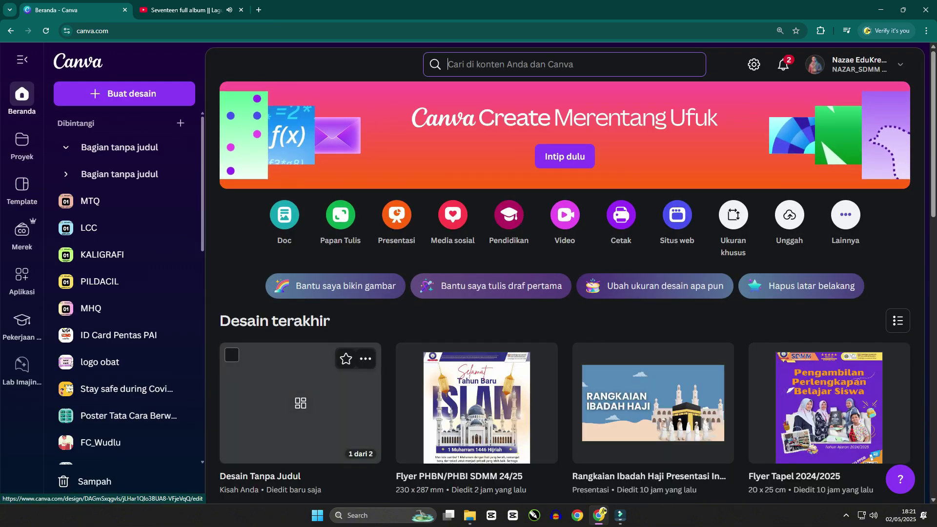
click(301, 402)
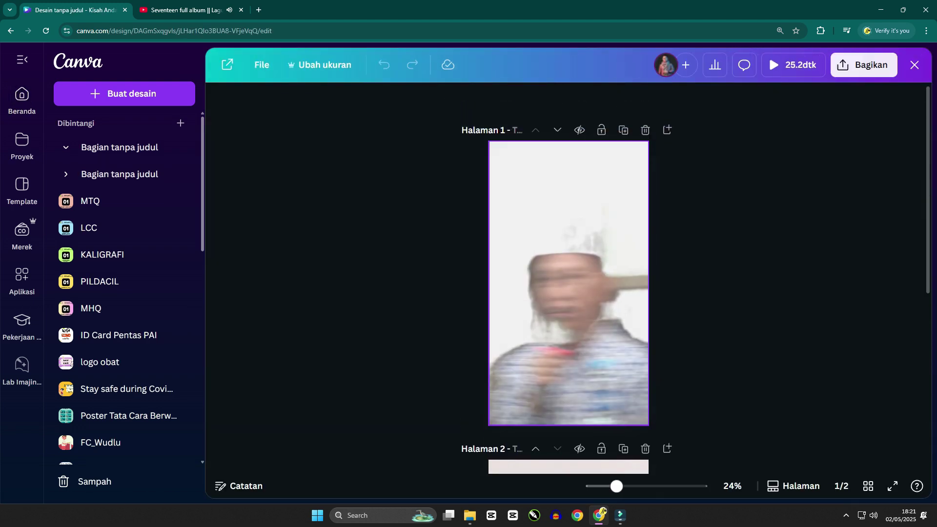
click(491, 278)
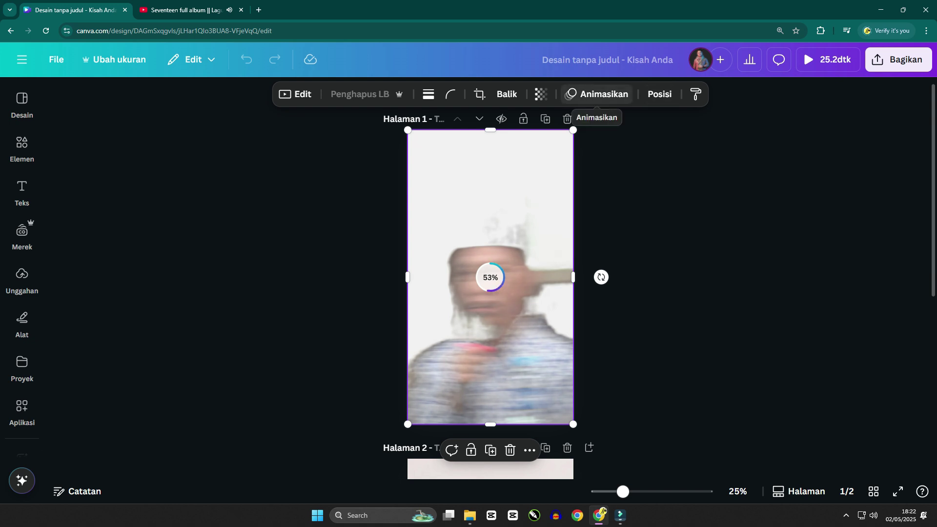
- Apply the Zoom Foto page animation to the quote design on page 2
scroll(469, 322, down, 4)
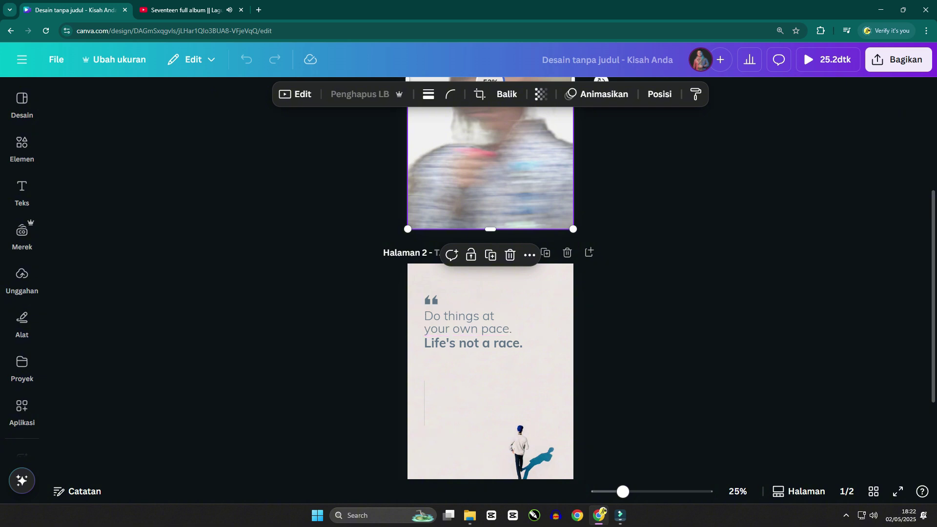
click(598, 94)
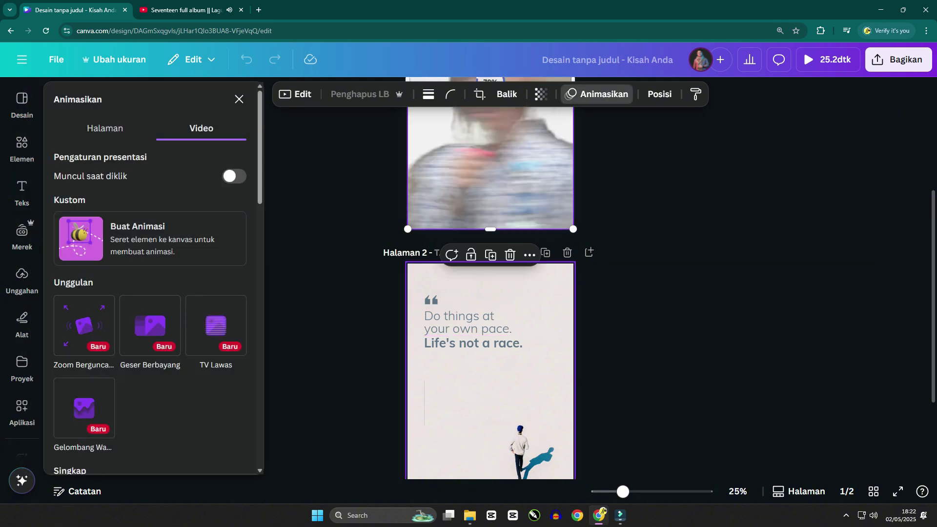
click(464, 376)
scroll(150, 293, down, 10)
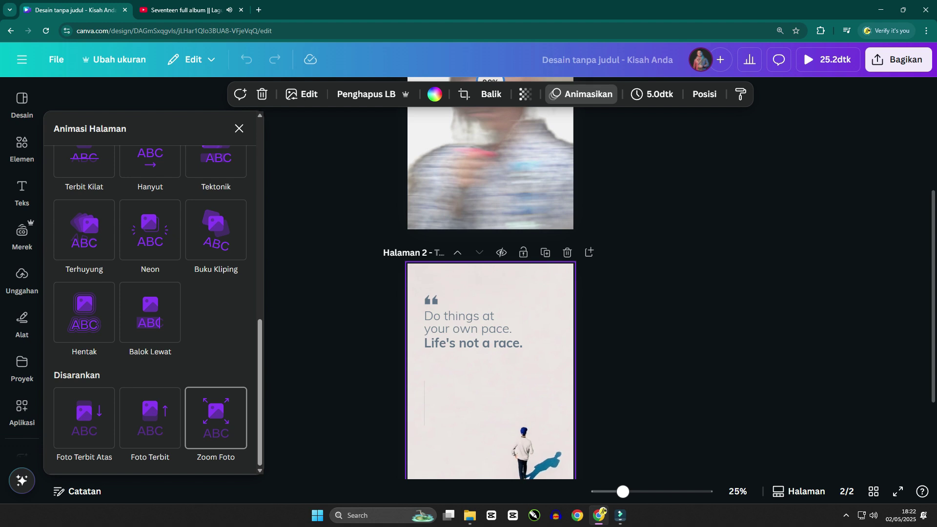
click(216, 417)
click(239, 128)
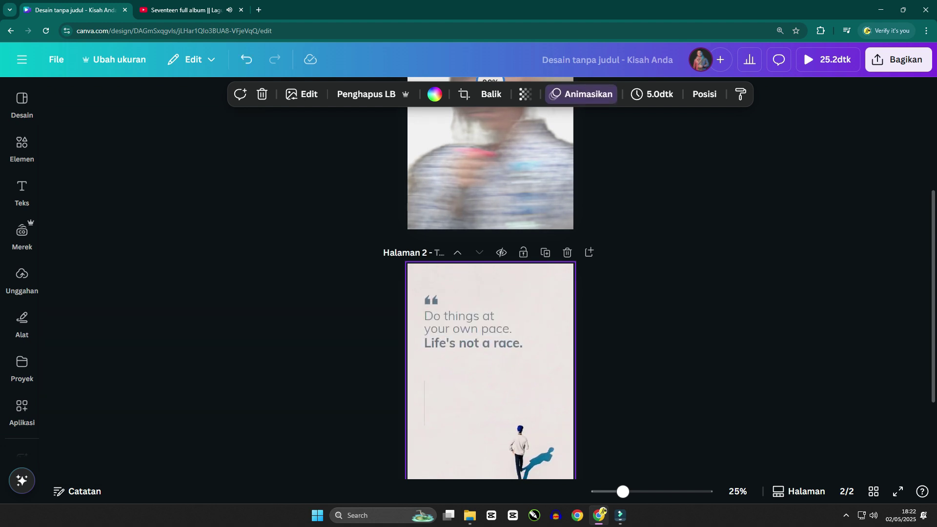
scroll(491, 278, up, 4)
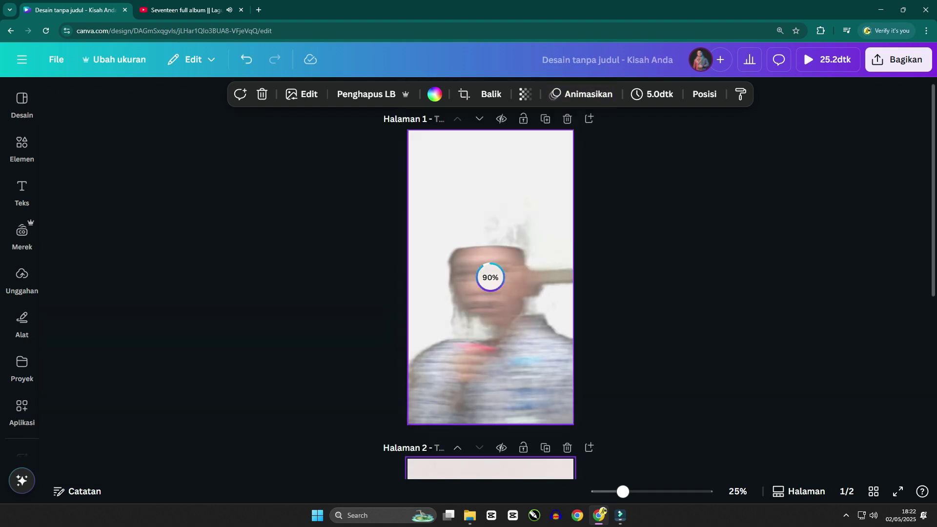
click(491, 293)
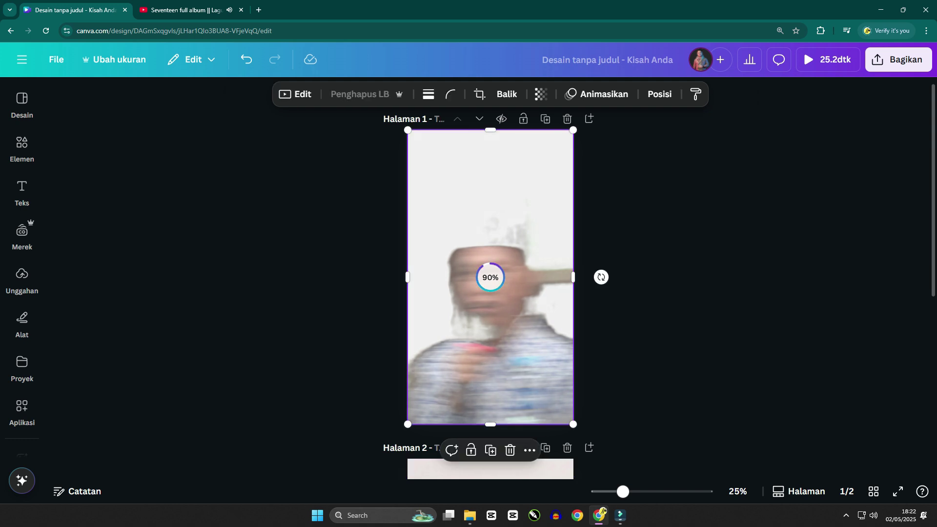
scroll(490, 273, down, 4)
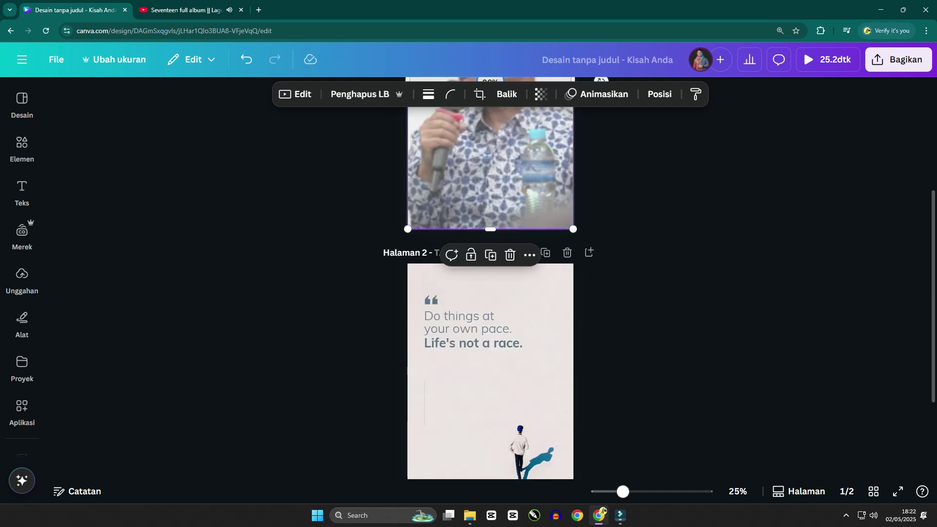
scroll(491, 274, up, 4)
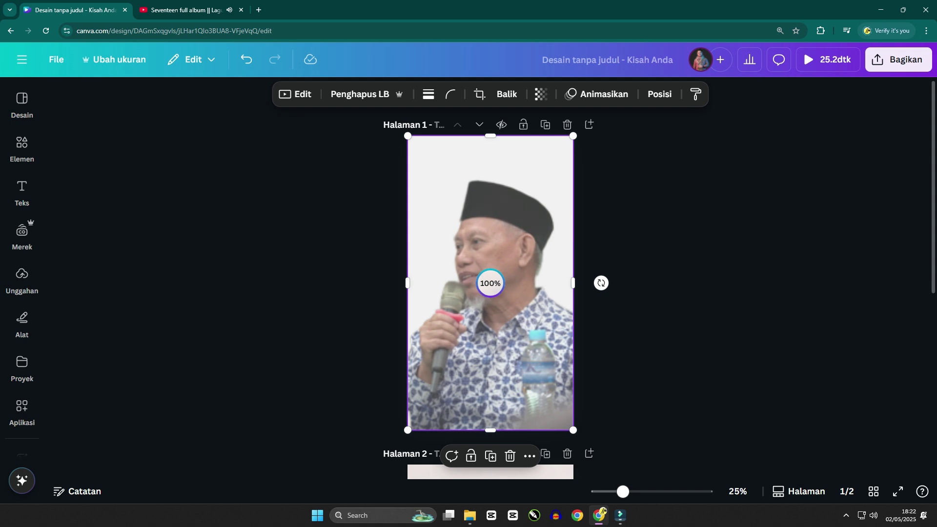
scroll(490, 283, down, 5)
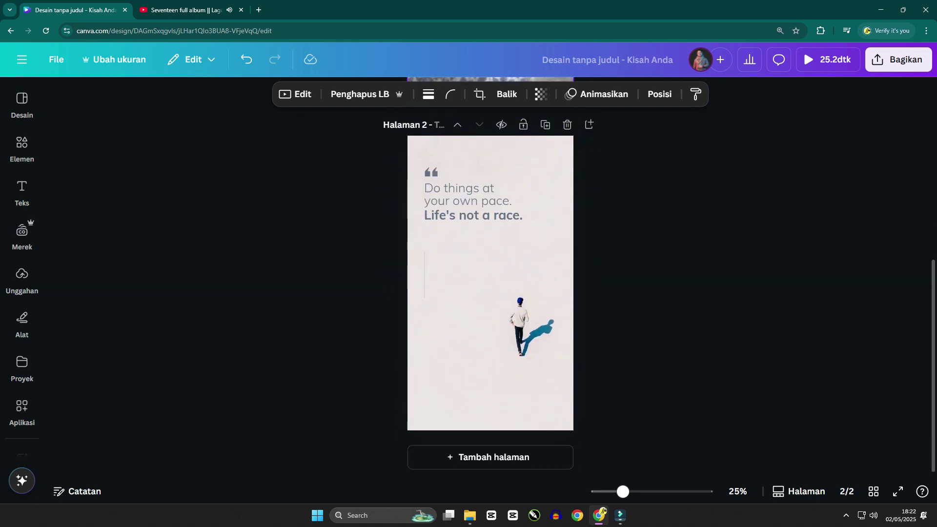
scroll(490, 283, up, 5)
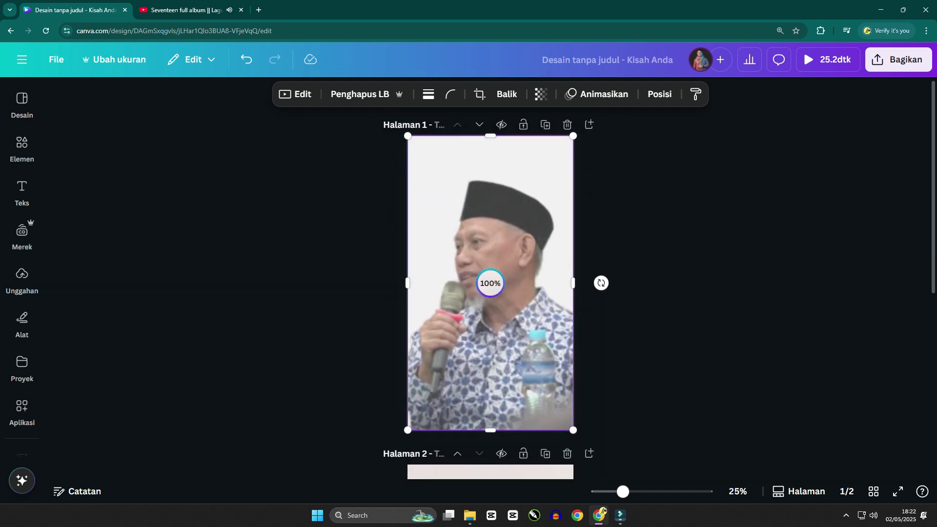
- Try the flower-field "Quotes of the day (Your Story)" template on page 1 and undo it
click(21, 149)
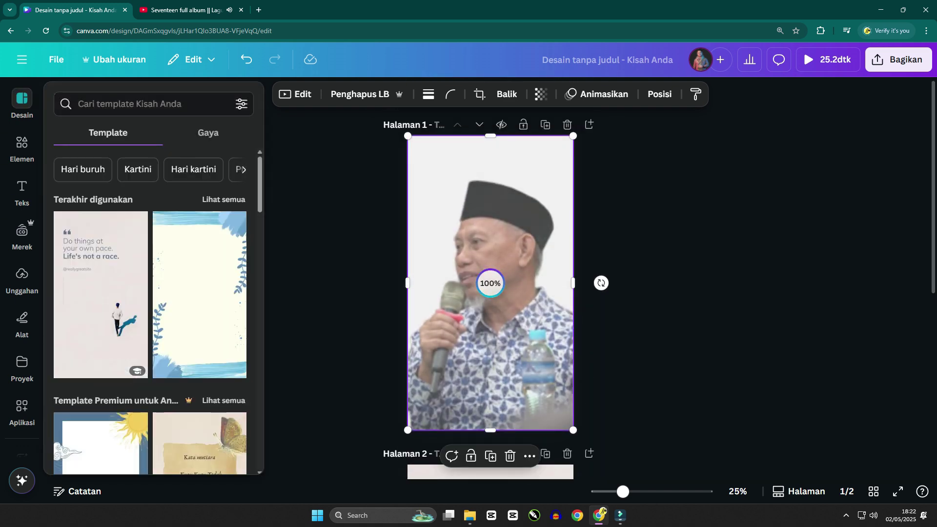
scroll(199, 298, down, 4)
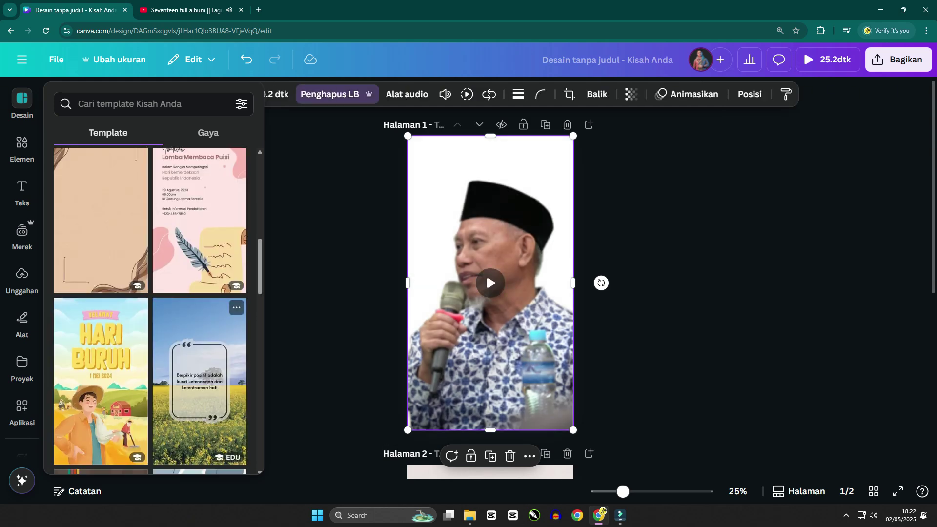
scroll(200, 298, up, 5)
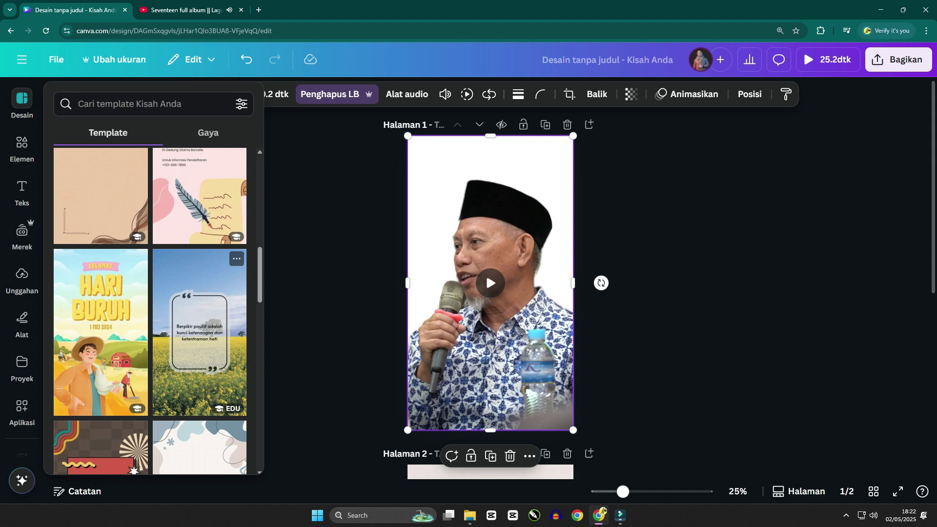
click(200, 332)
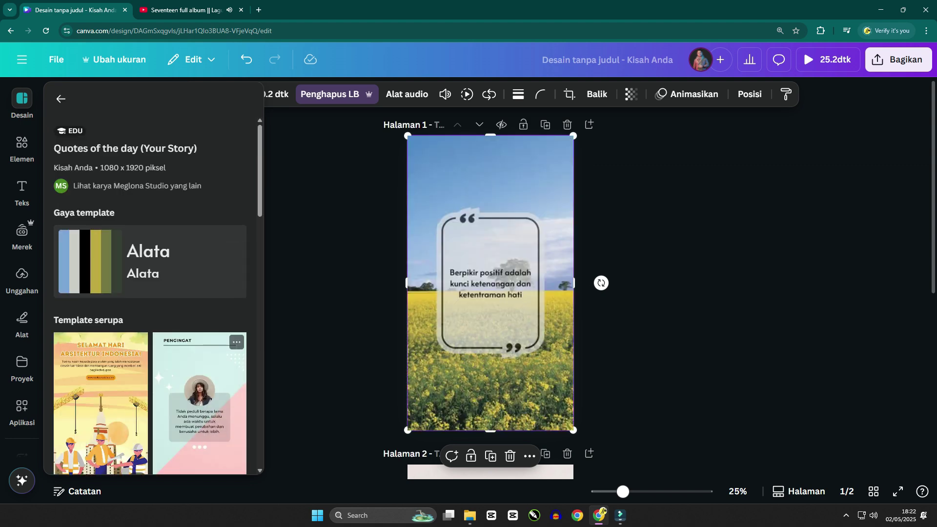
key(Escape)
key(Escape)
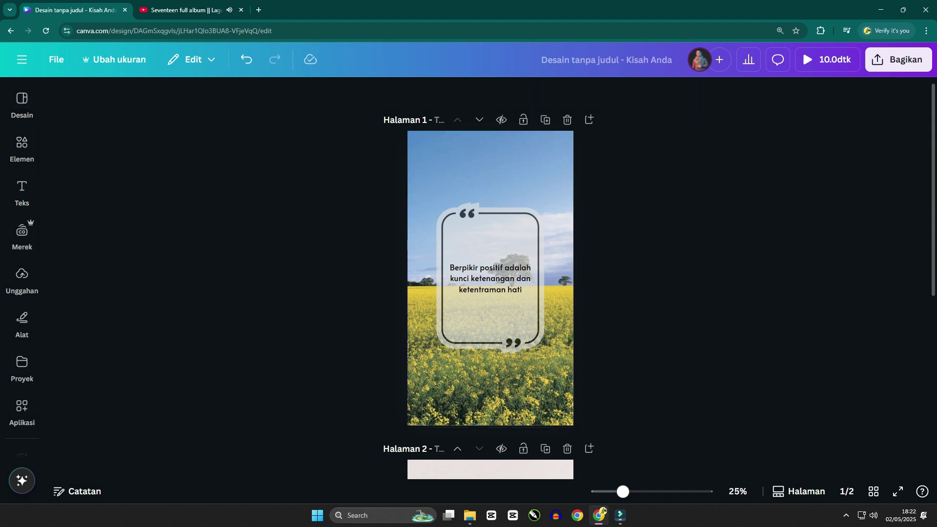
key(ctrl+z)
- Add a blank page after page 1 and apply the mint-and-pink "PENGINGAT" template to it
click(588, 120)
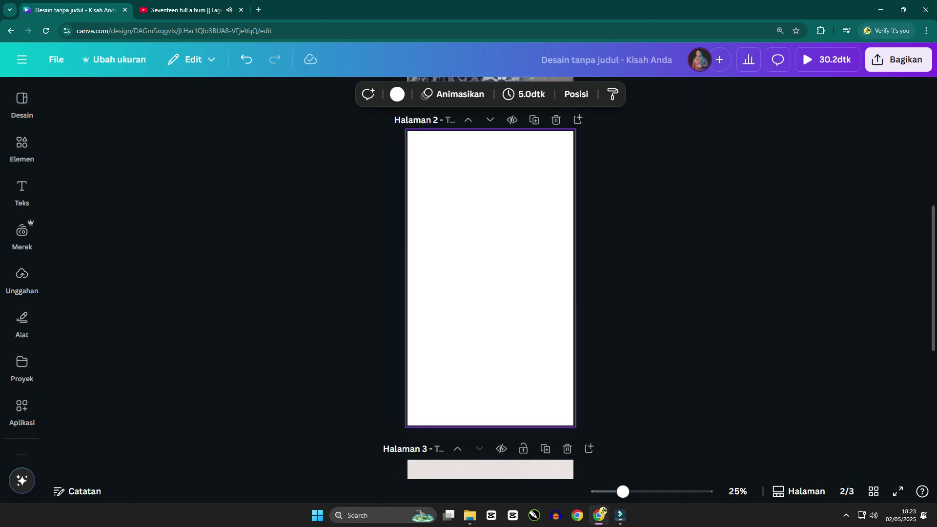
click(21, 105)
scroll(150, 293, down, 3)
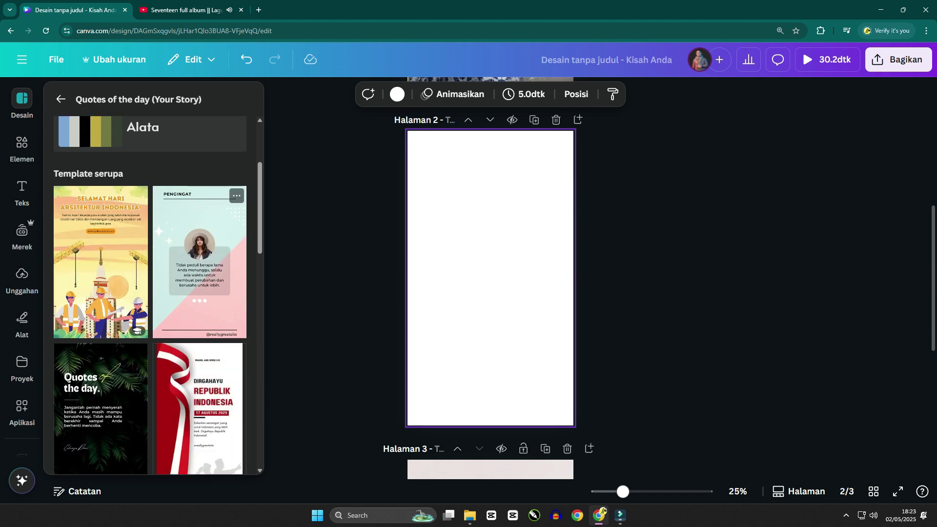
click(200, 262)
click(22, 103)
- Delete the round portrait photo from the "PENGINGAT" design on page 2
click(491, 247)
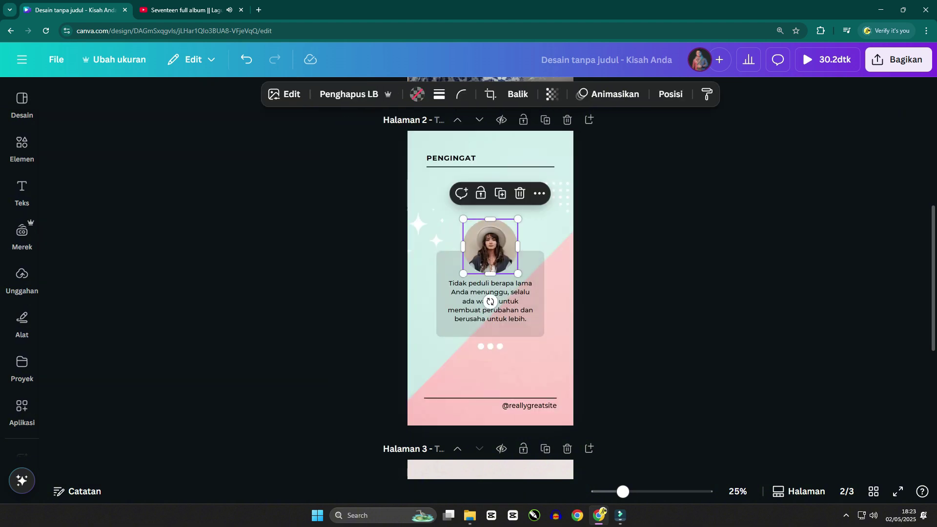
key(Delete)
key(Delete)
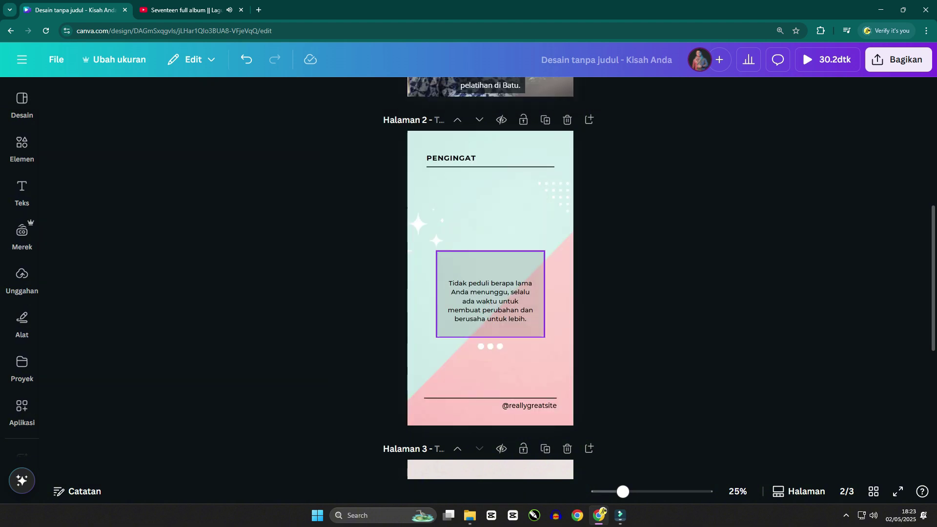
- Copy page 2's quote text and its translucent box to page 1 and place them over the lower part of the video
click(490, 301)
shift+click(490, 271)
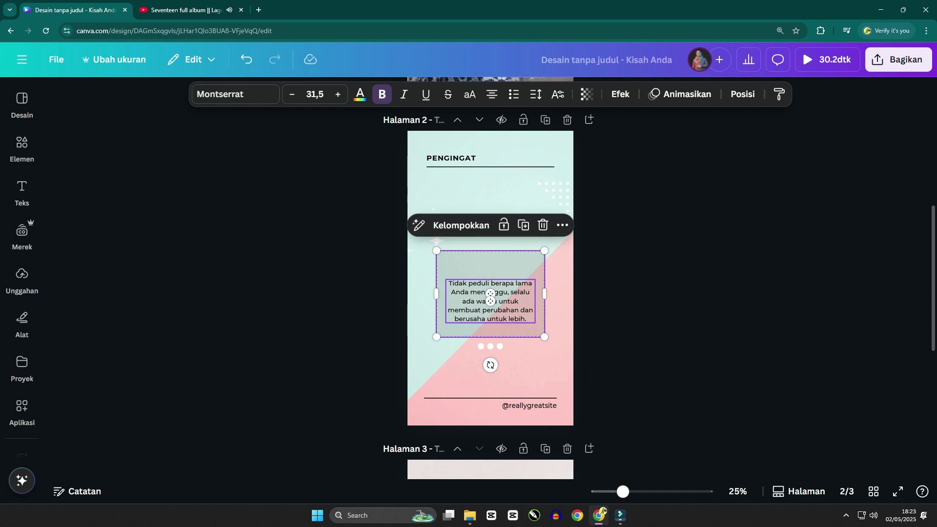
scroll(491, 296, up, 5)
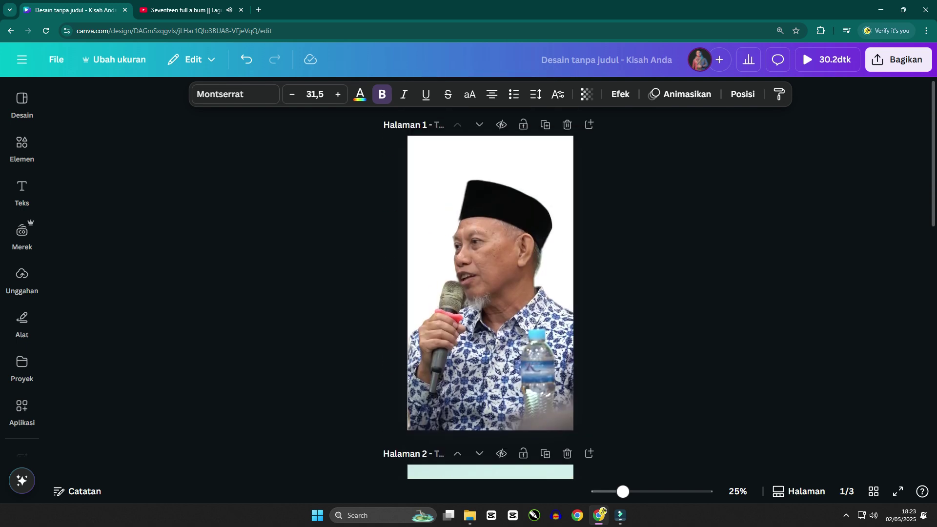
key(ctrl+v)
drag(491, 301, 490, 368)
key(Escape)
- Recolor the quote box on page 1 white and increase its opacity
click(490, 331)
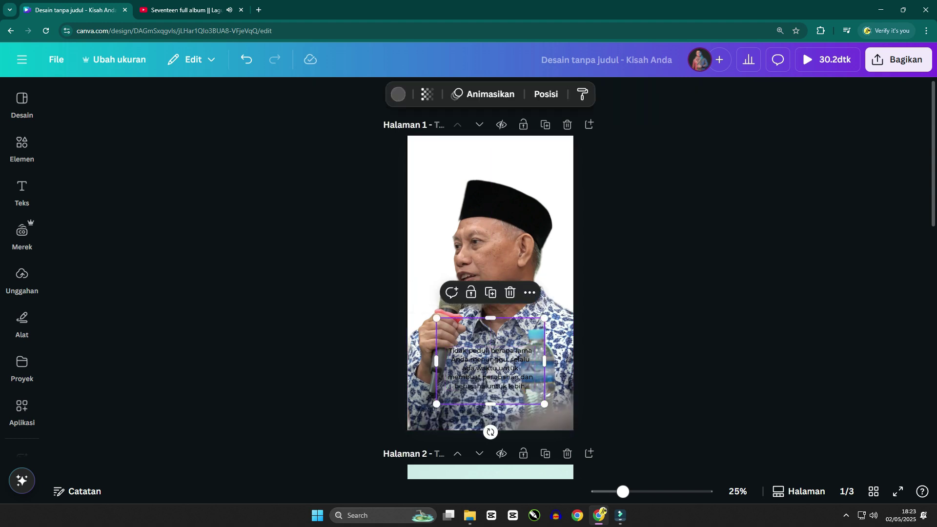
click(398, 93)
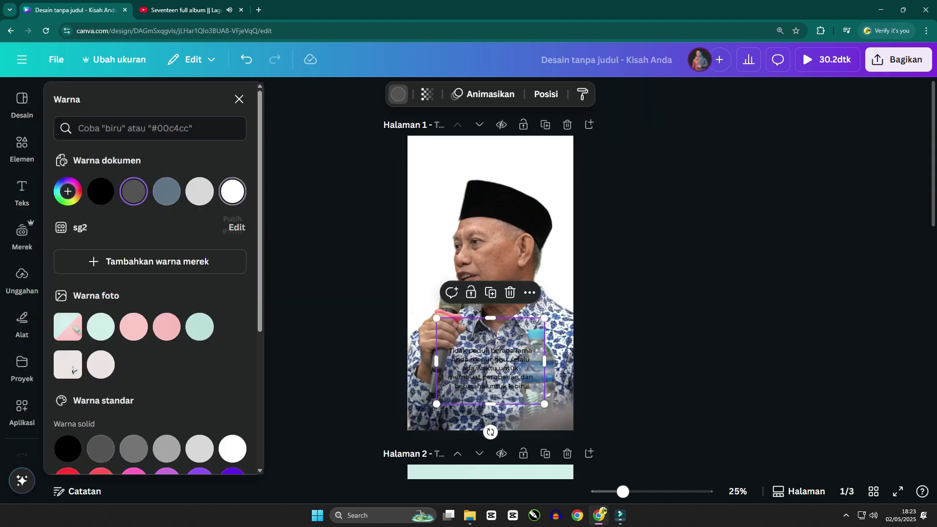
click(232, 191)
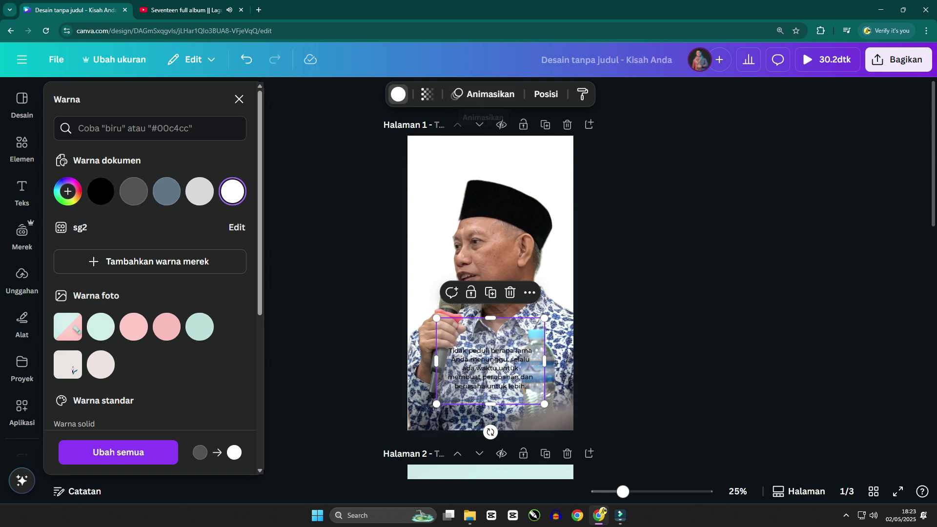
click(427, 93)
drag(382, 144, 434, 144)
key(Escape)
key(Escape)
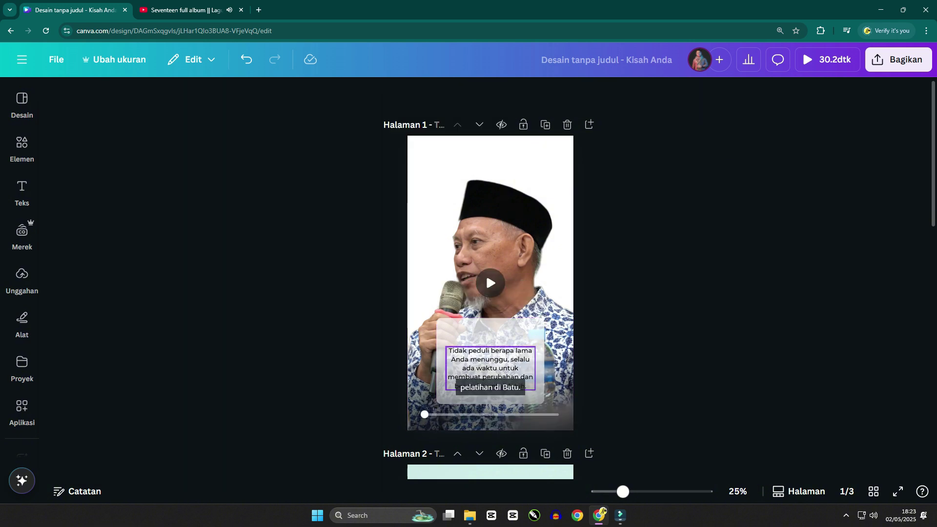
- Move the quote text on page 1 slightly up to center it within the white box
drag(491, 369, 490, 361)
click(649, 337)
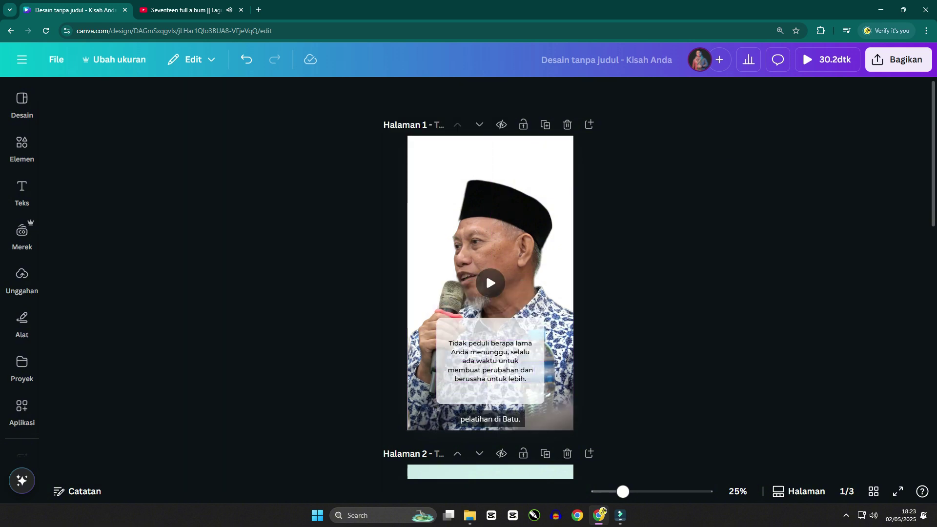
click(532, 196)
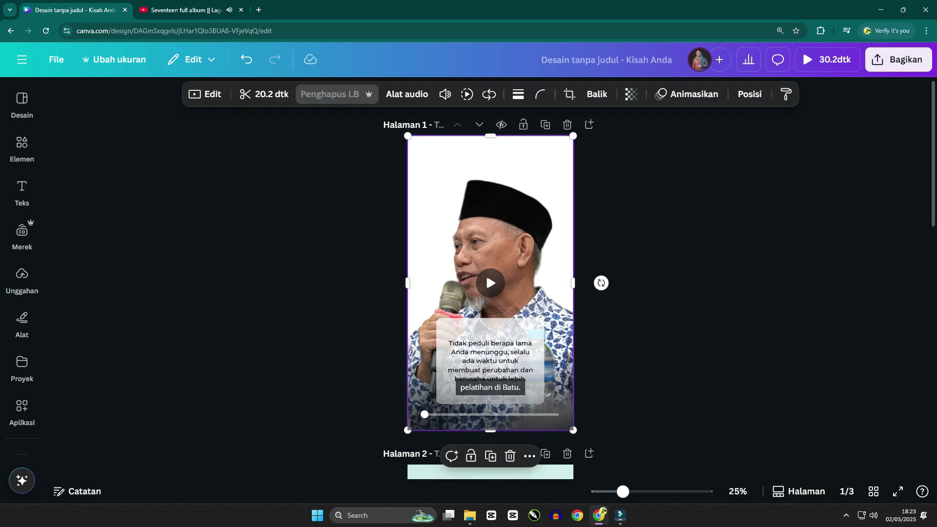
- Add a blank page after page 1 and insert the recently used pink watercolor cloud element
click(589, 125)
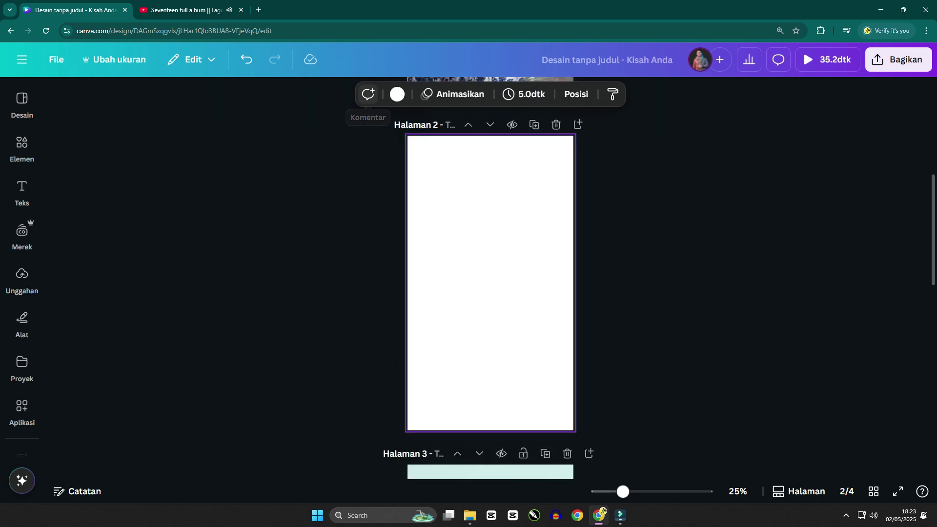
mouse_move(22, 103)
click(61, 99)
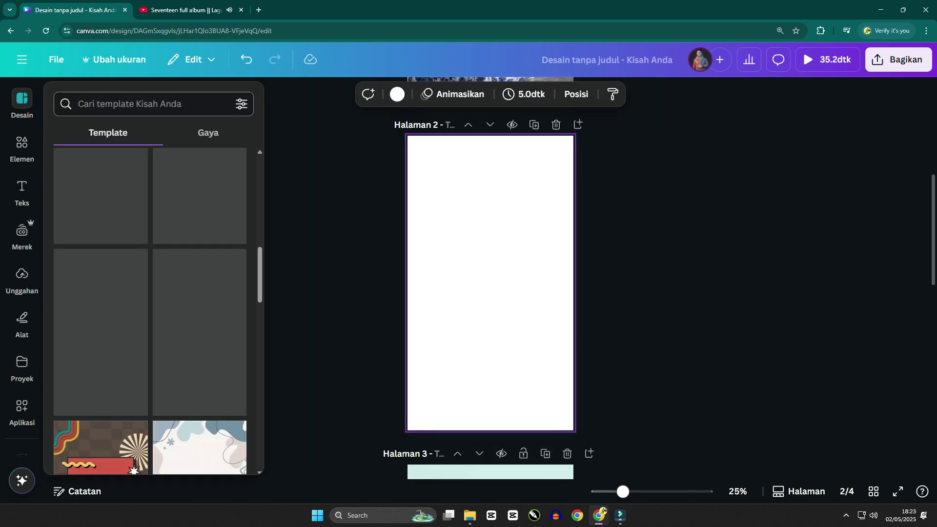
click(22, 147)
click(78, 204)
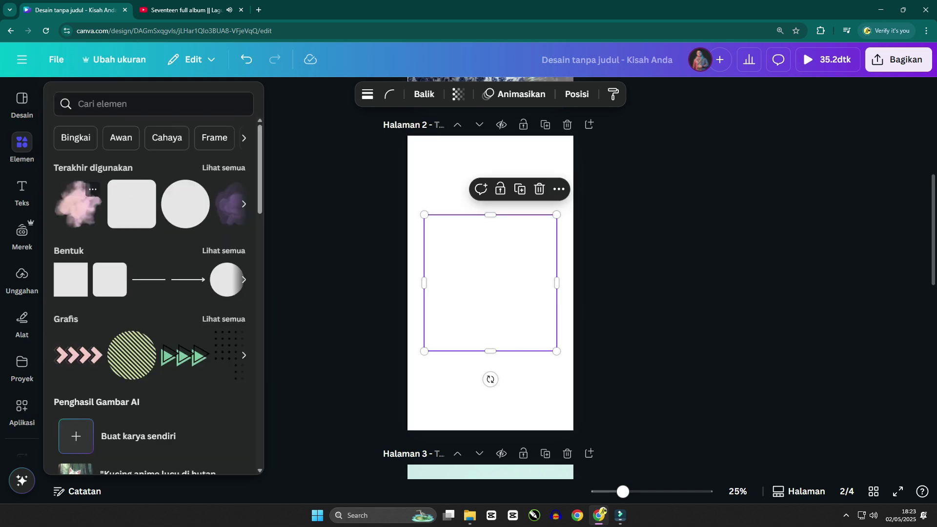
click(131, 204)
click(22, 146)
- Enlarge the pink watercolor cloud and move it to the upper left of page 2, overlapping the page edges
drag(425, 215, 379, 168)
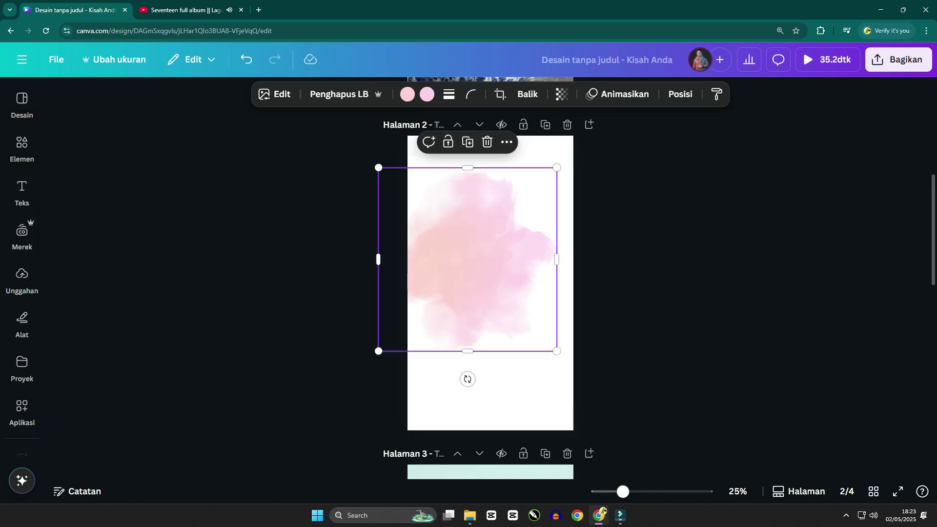
drag(467, 260, 459, 223)
mouse_move(22, 146)
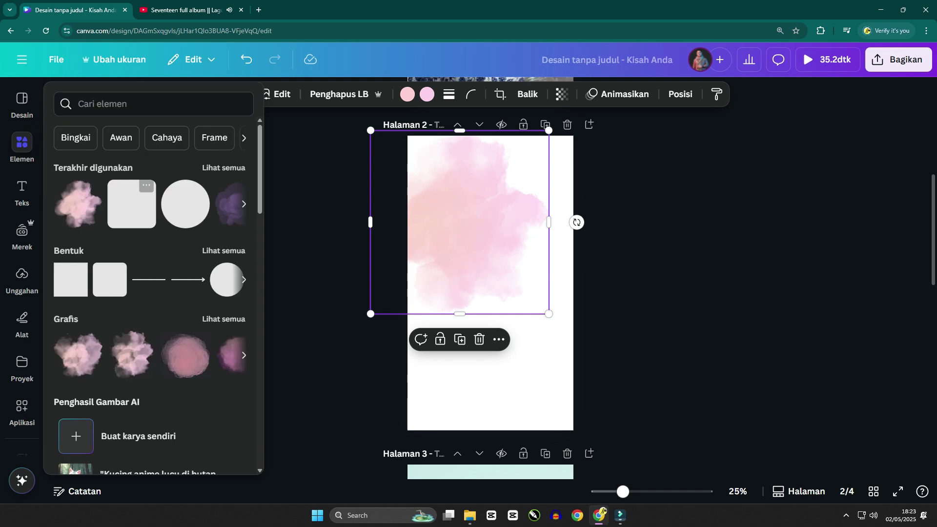
- Insert the recently used purple watercolor cloud and move it to the upper right of page 2, past the page edge
click(230, 204)
click(22, 146)
drag(490, 283, 536, 212)
click(22, 146)
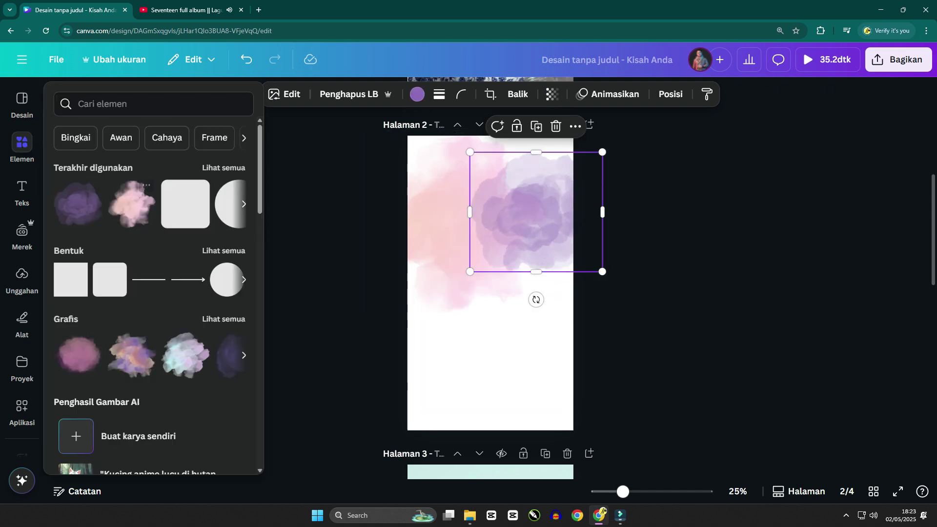
- Insert the pastel mint and lilac watercolor cloud and place it at the lower left of page 2, below the pink cloud
click(186, 355)
click(22, 147)
drag(490, 282, 459, 304)
click(22, 190)
mouse_move(22, 147)
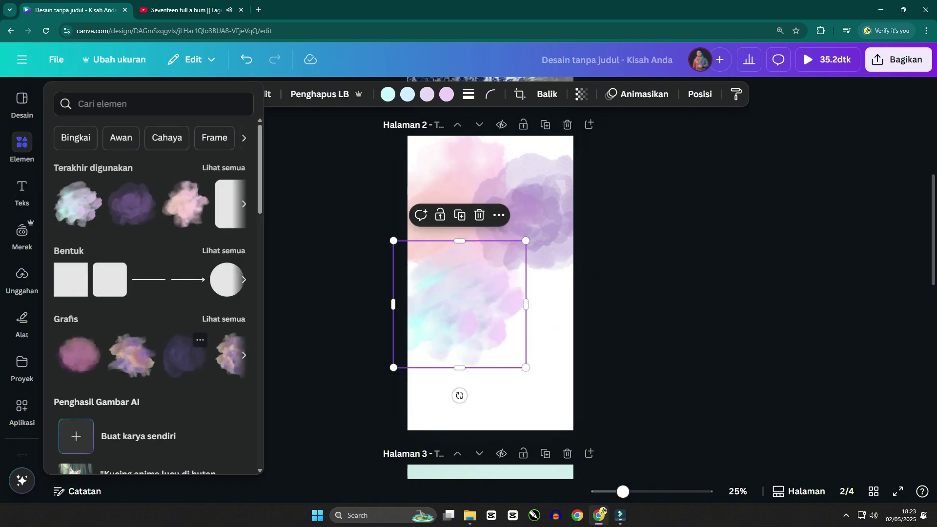
- Insert the orange and purple watercolor cloud and place it at the lower right of page 2, below the purple cloud
click(132, 355)
click(22, 147)
drag(489, 283, 553, 303)
- Copy all four watercolor clouds from page 2 onto page 1, shift them up over the page, and send them to the back
drag(317, 135, 681, 375)
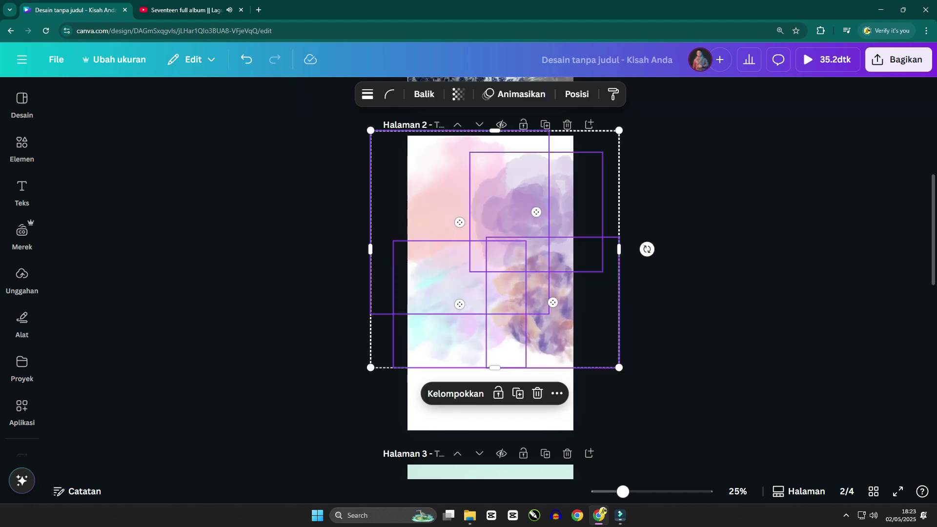
scroll(491, 278, up, 6)
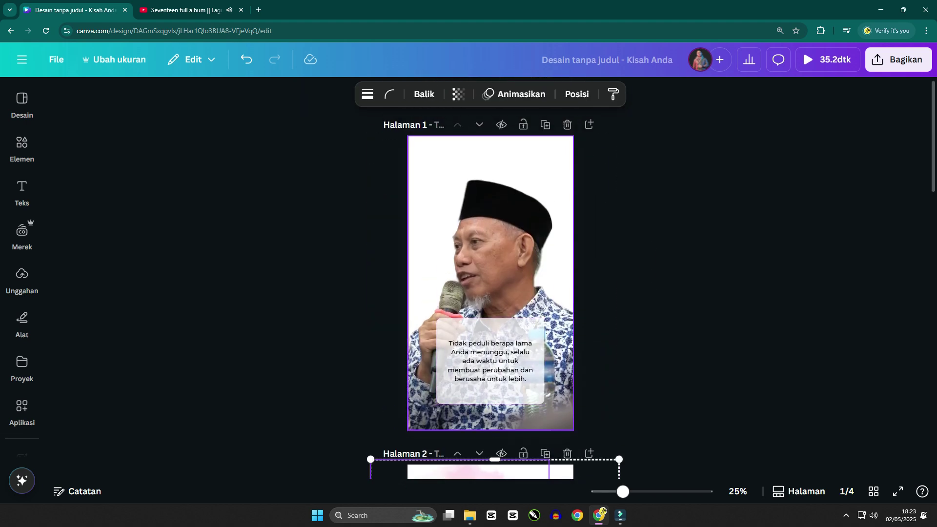
key(ctrl+v)
drag(543, 207, 548, 184)
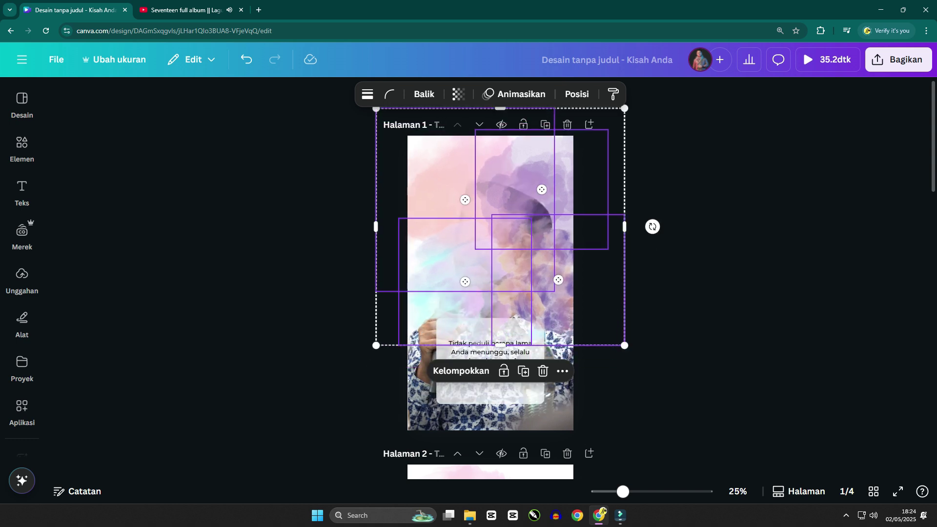
right_click(548, 184)
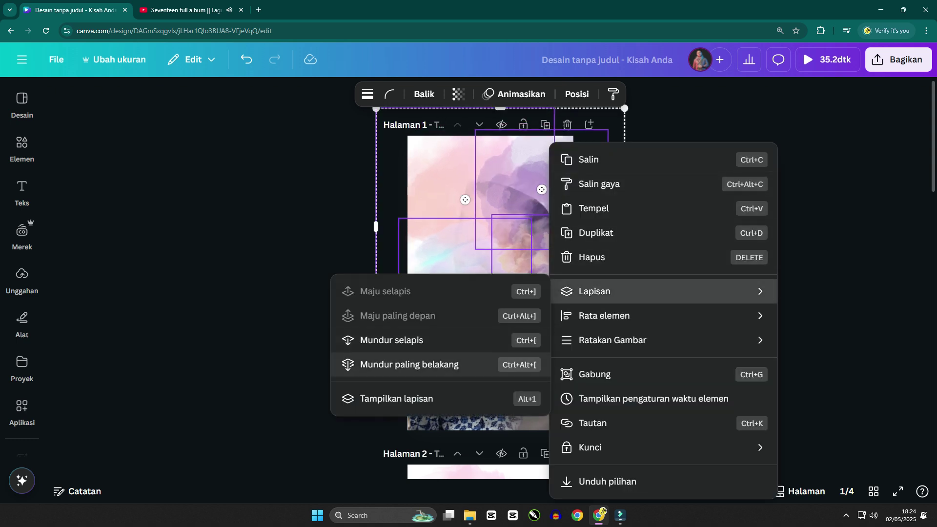
click(409, 365)
- Apply the automatic color adjustment to the video clip on page 1
click(490, 283)
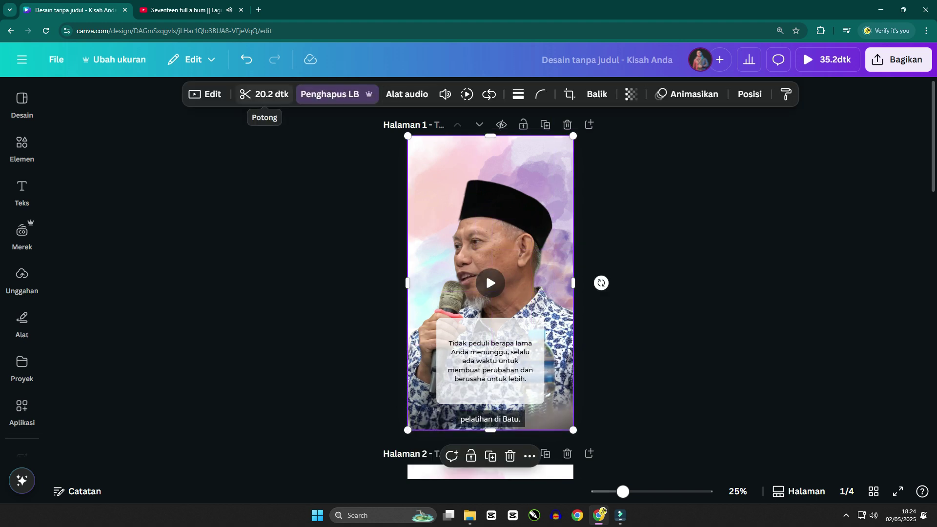
click(205, 94)
click(146, 159)
click(147, 159)
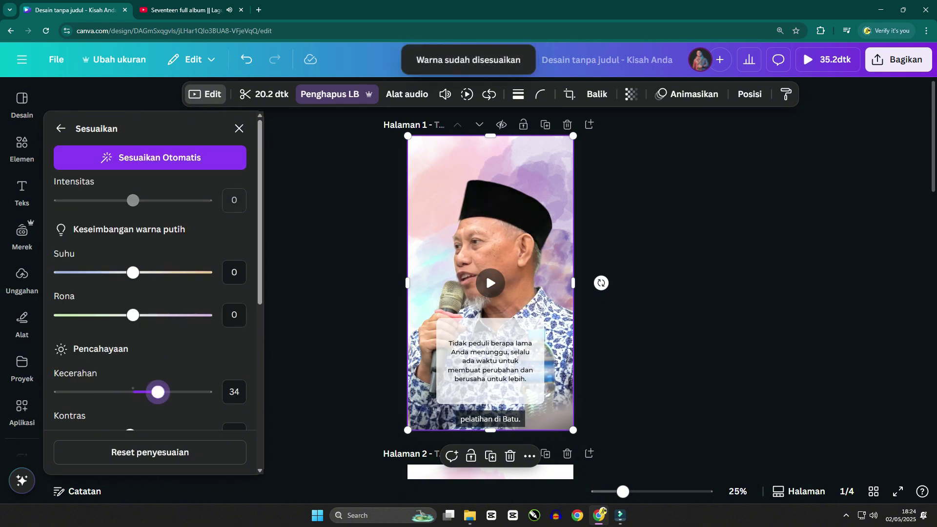
- Set the page 1 clip's temperature (Suhu) to -42 and its brightness (Kecerahan) to 34
drag(158, 392, 151, 392)
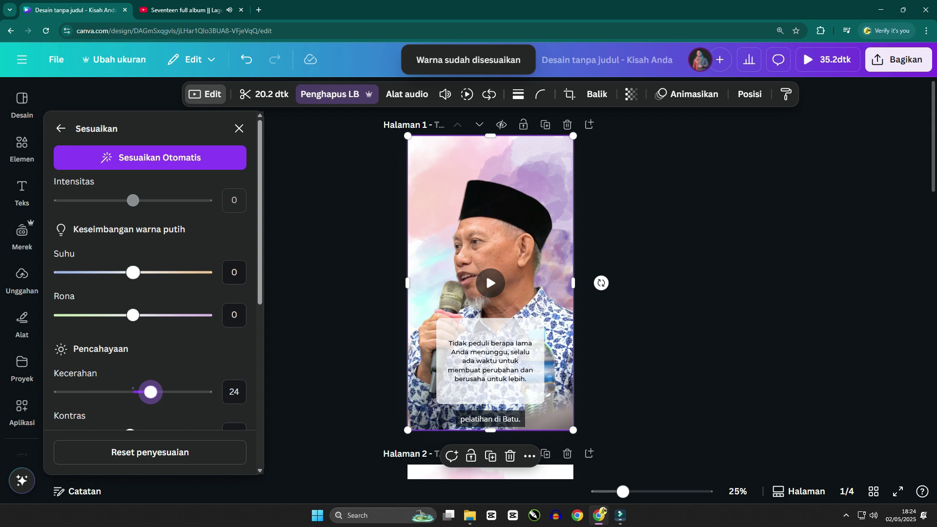
drag(133, 273, 102, 272)
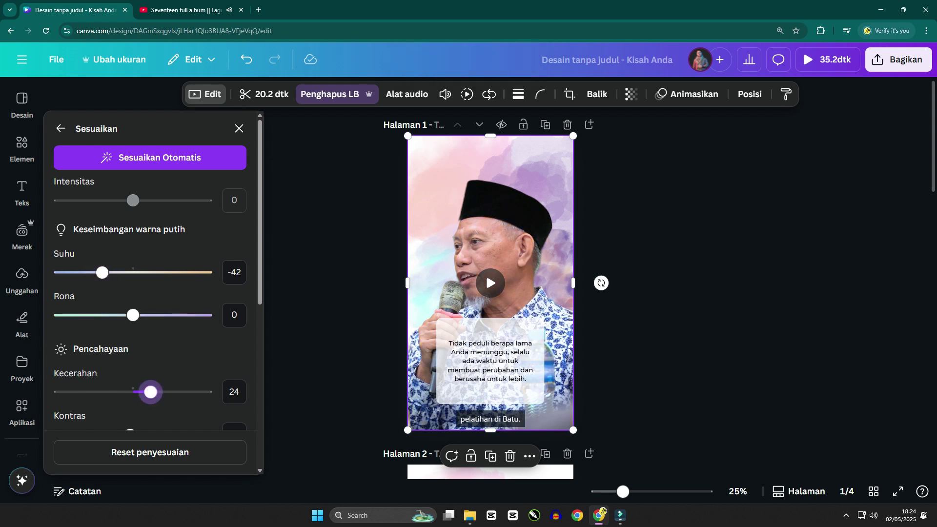
drag(150, 392, 133, 368)
scroll(146, 386, down, 4)
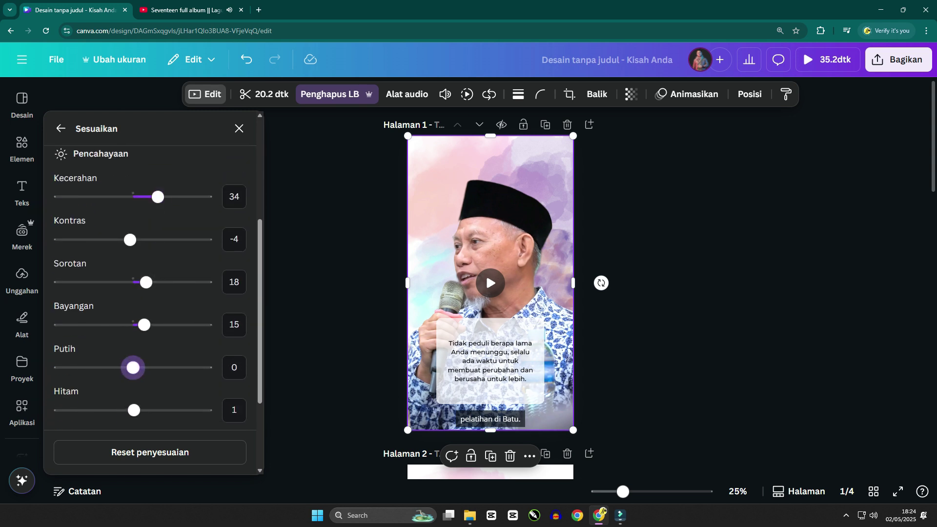
key(Escape)
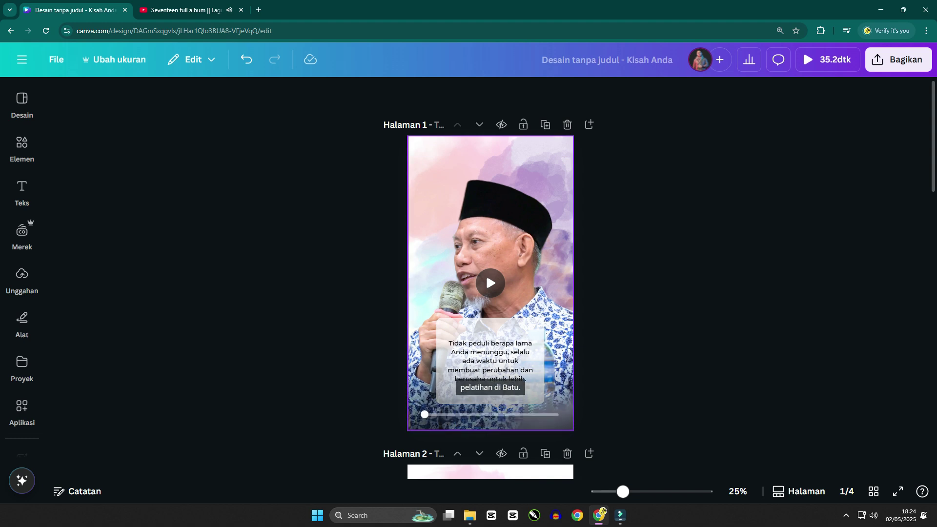
- Lower the audio volume of the video clip on page 1
click(482, 424)
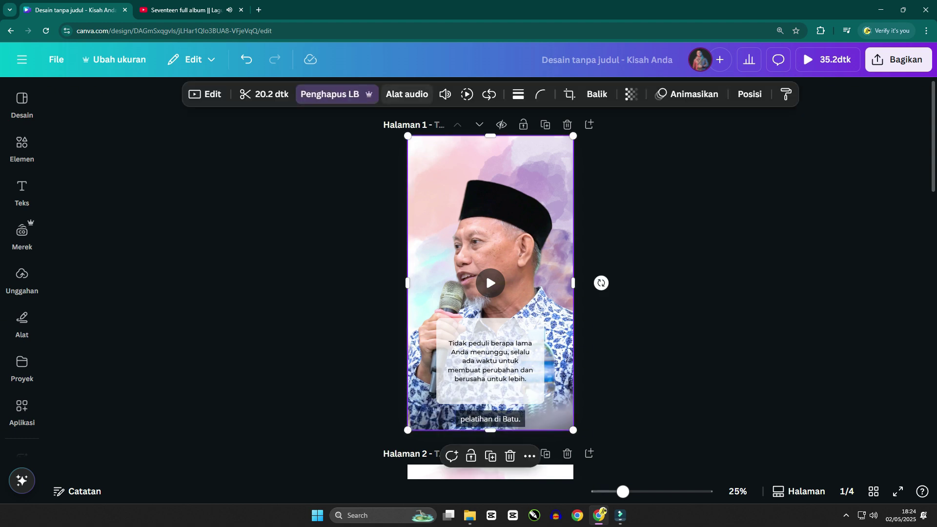
click(445, 94)
drag(420, 131, 392, 130)
key(Escape)
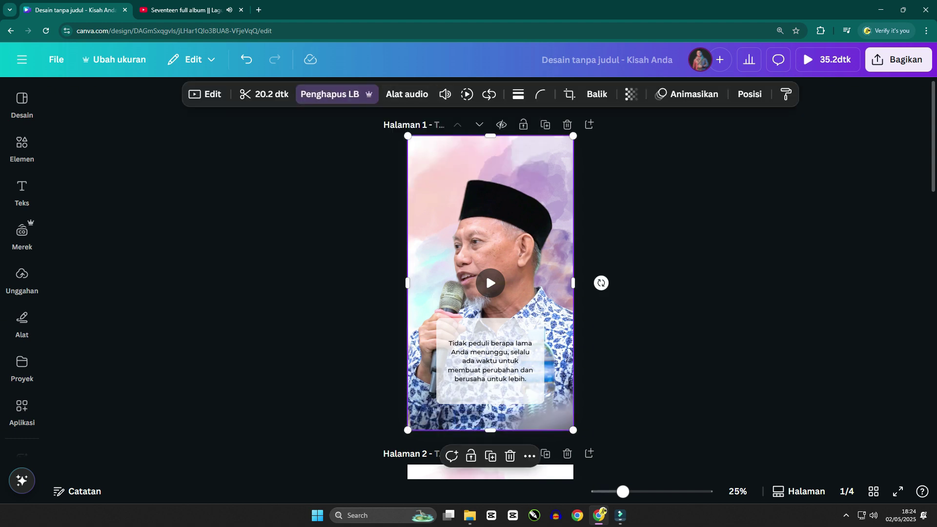
- Slow down the playback speed of the page 1 clip so that it lasts 26.9 seconds
click(490, 220)
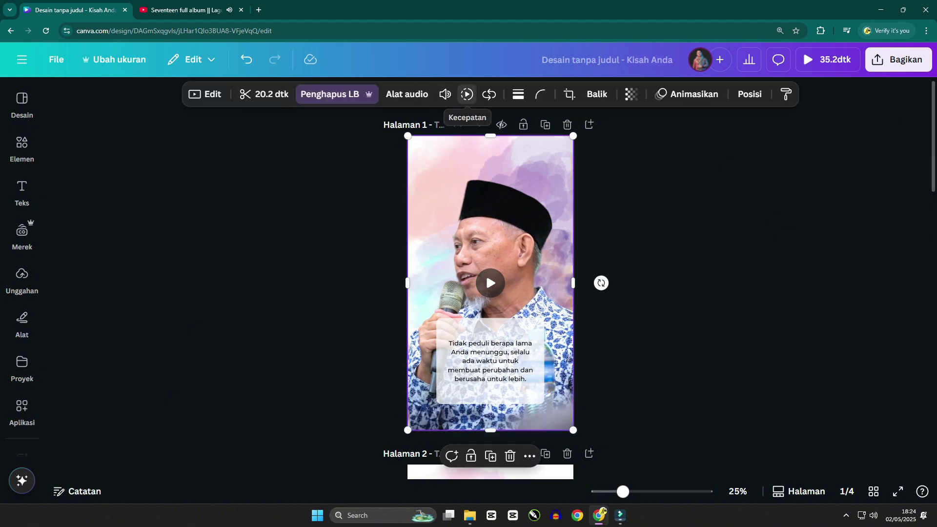
click(468, 94)
drag(441, 144, 429, 144)
key(Escape)
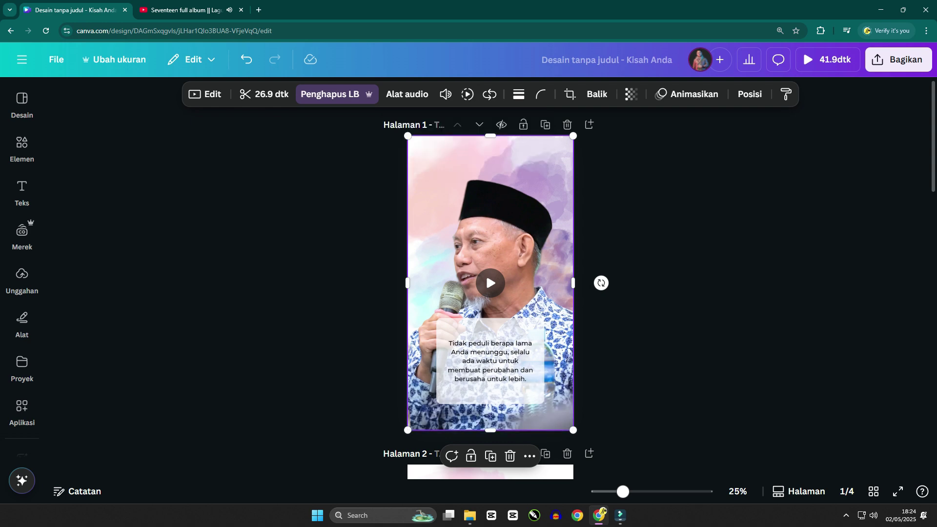
key(Escape)
- Delete the watercolor page and the mint and pink Pengingat page that follow page 1
scroll(490, 278, down, 5)
click(567, 210)
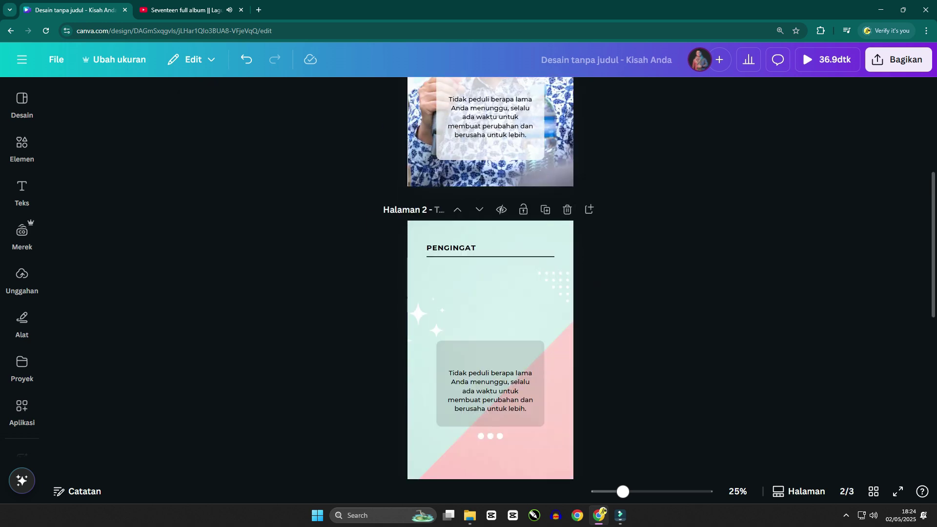
scroll(566, 205, down, 2)
click(567, 110)
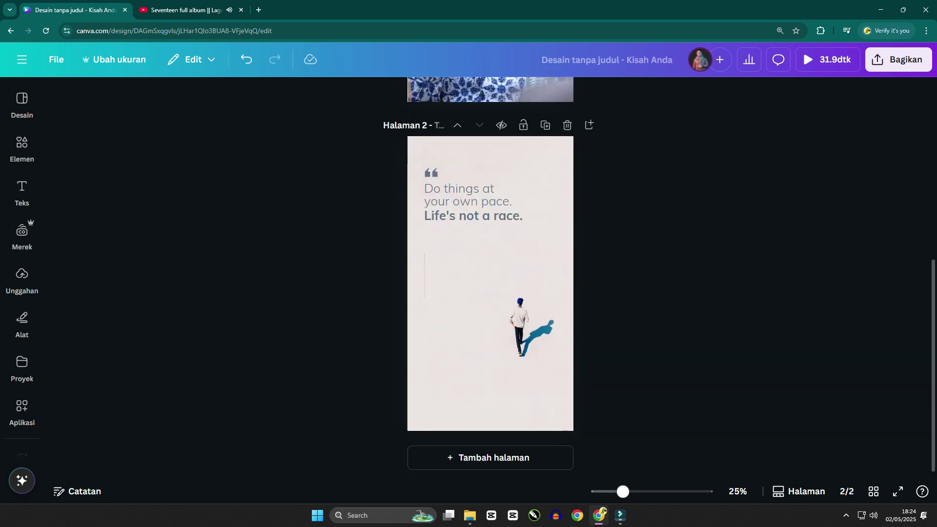
scroll(491, 278, up, 5)
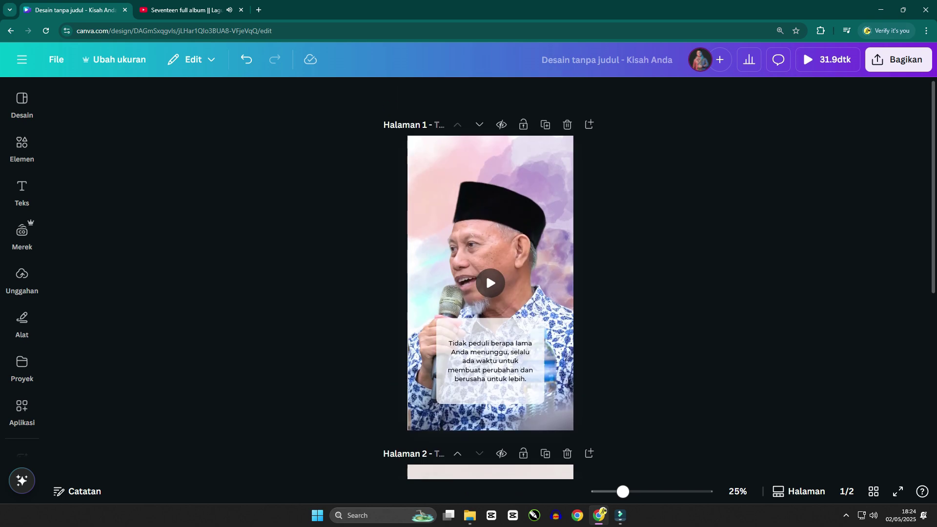
- Close the YouTube browser tab
mouse_move(22, 322)
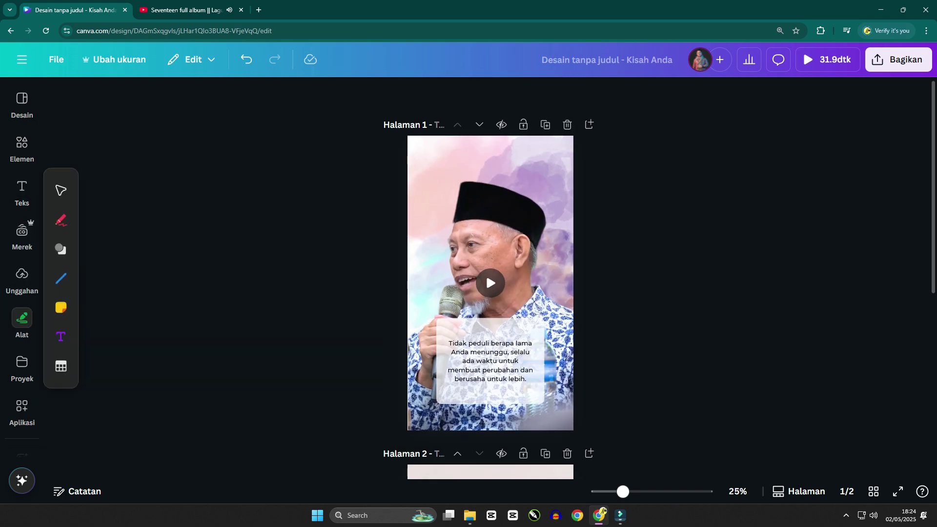
click(242, 9)
mouse_move(22, 279)
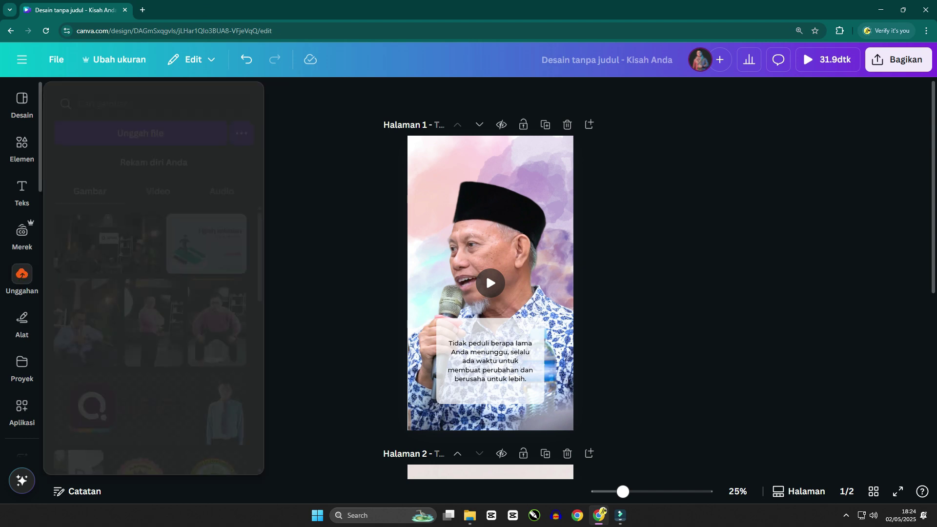
- Add the recently used audio track A Tragic Impact to the design and play the video with it
mouse_move(22, 147)
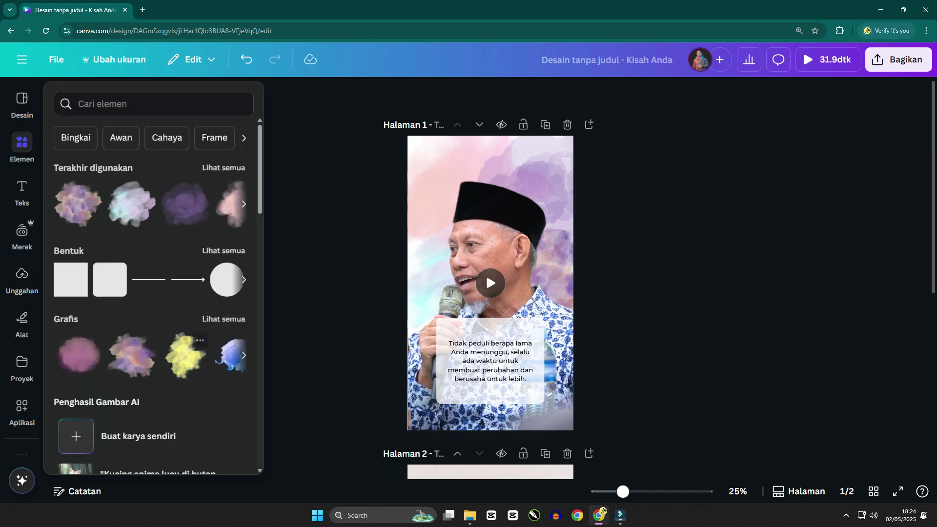
scroll(151, 293, down, 12)
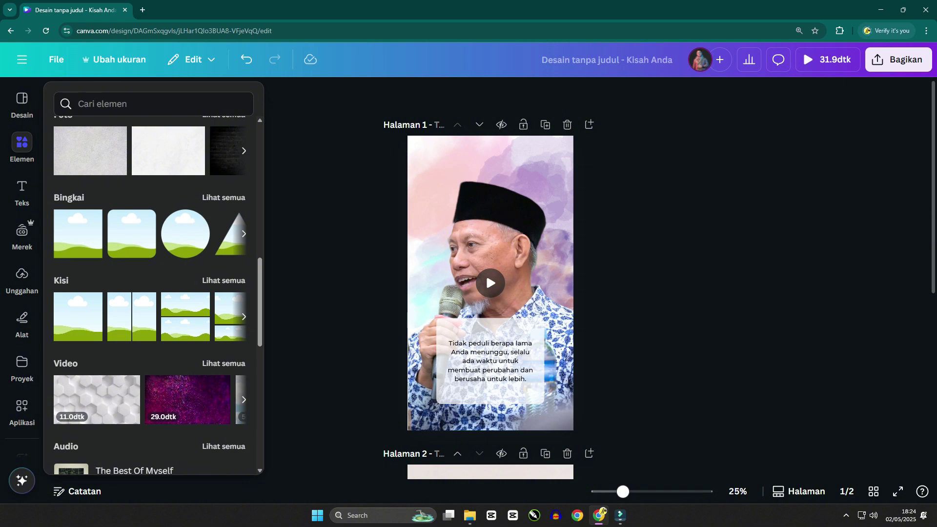
scroll(151, 293, down, 10)
scroll(151, 292, down, 4)
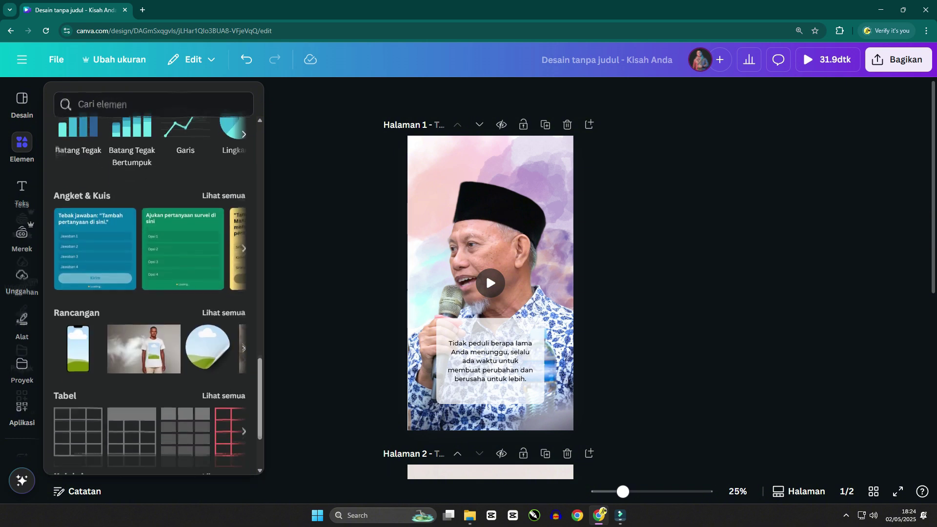
scroll(151, 293, up, 3)
scroll(151, 293, up, 3)
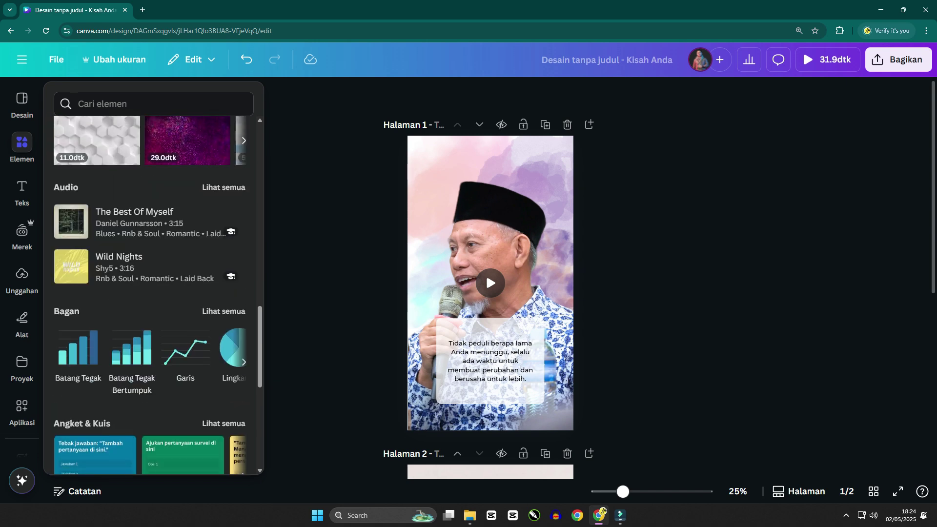
click(229, 188)
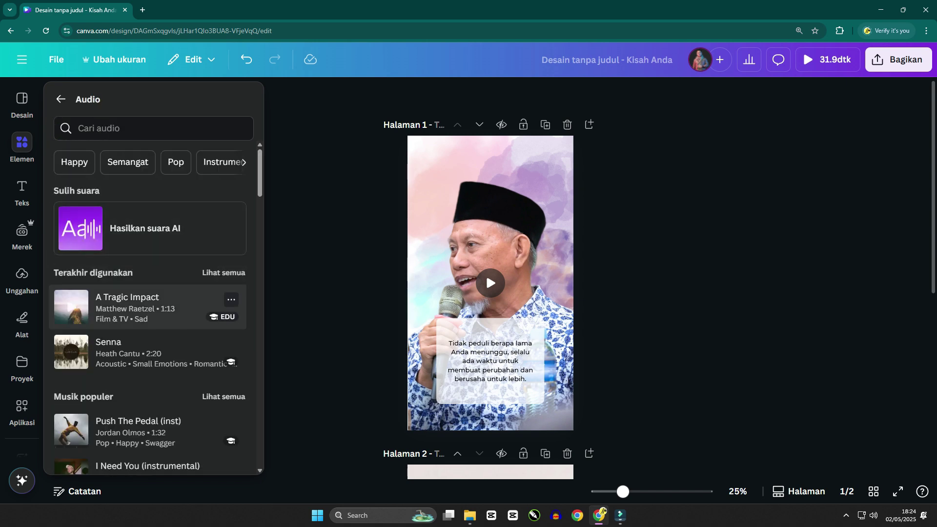
click(134, 307)
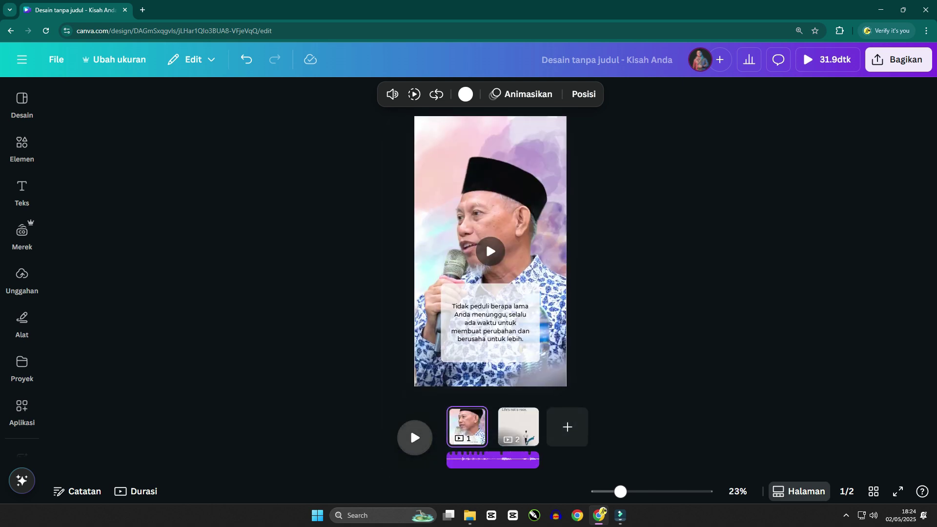
key(space)
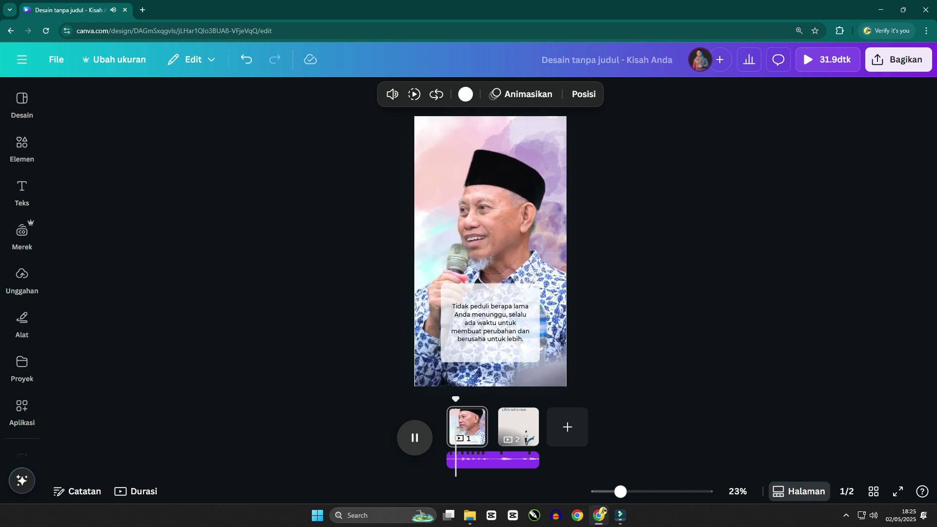
key(Escape)
- Search the audio library for "audio motivasi" and preview the track Acoustic Motivation
mouse_move(21, 234)
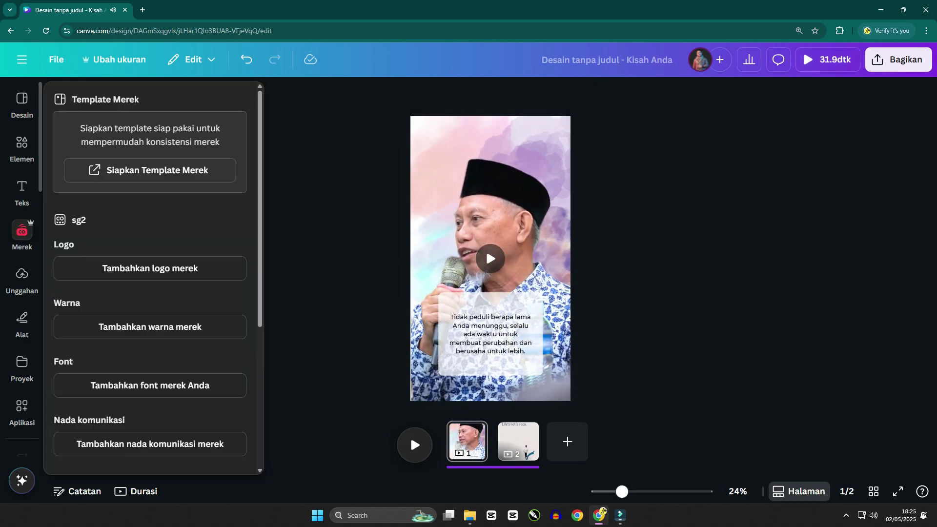
scroll(156, 351, down, 3)
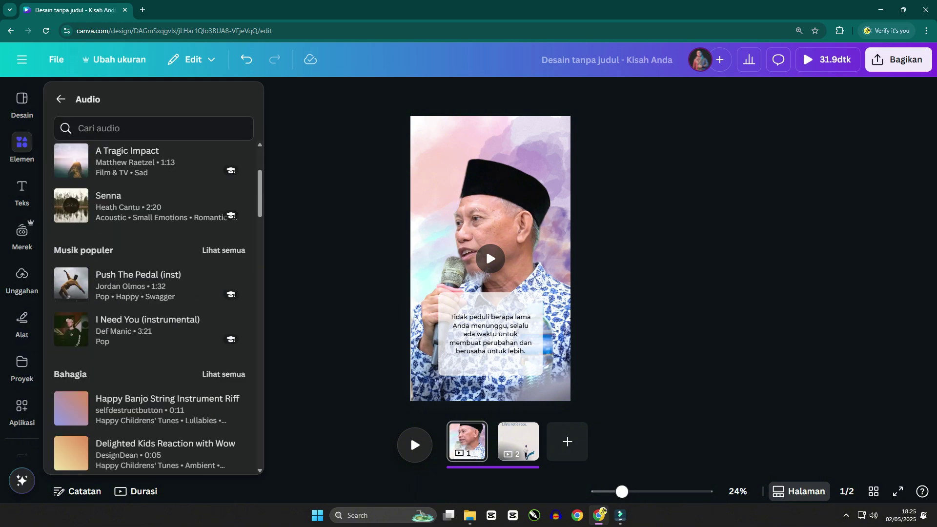
scroll(154, 302, down, 2)
click(124, 128)
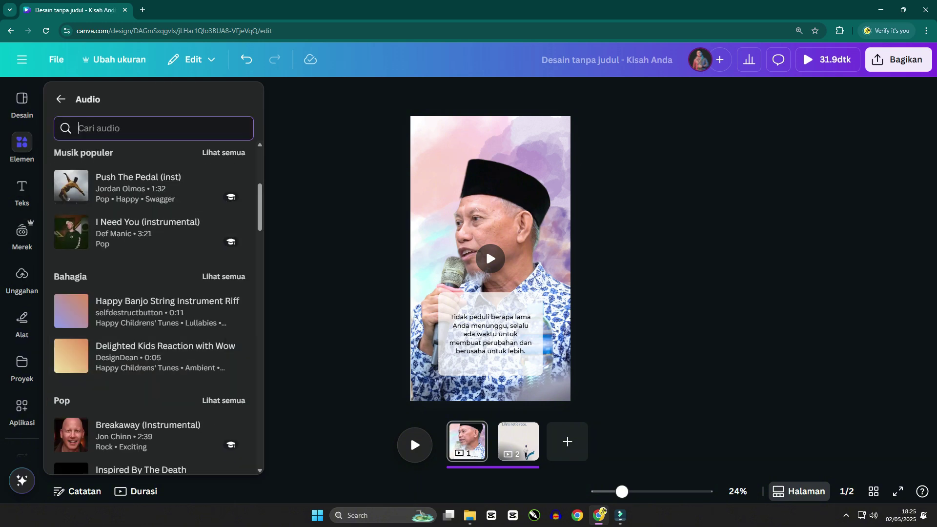
text(motivasi)
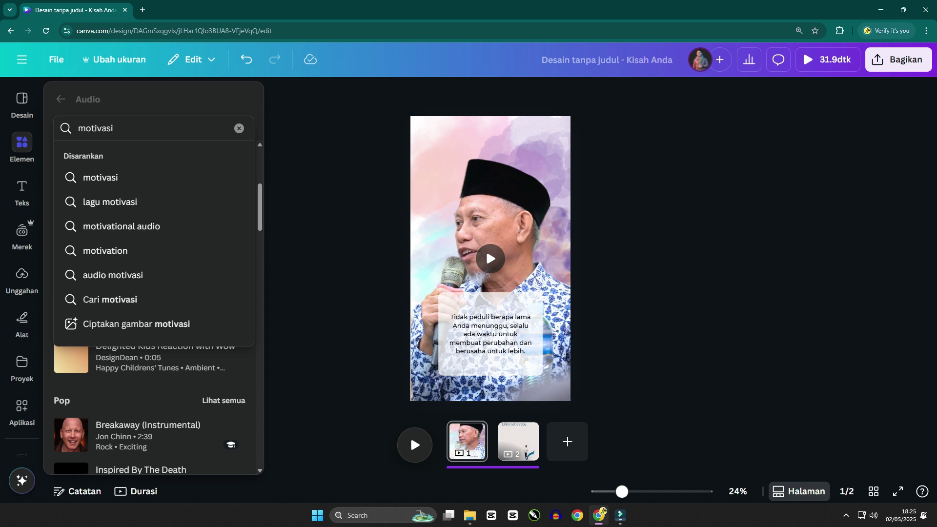
key(Down)
key(Down)
key(Down)
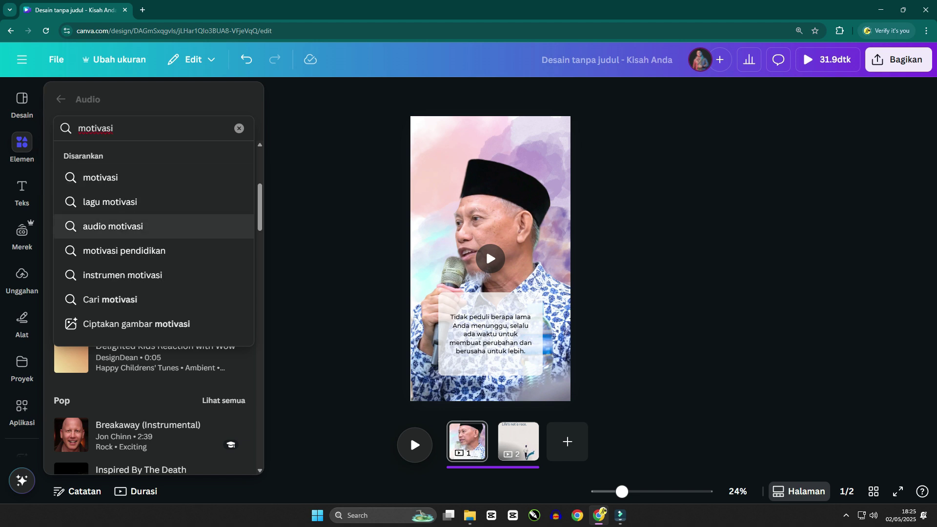
key(Return)
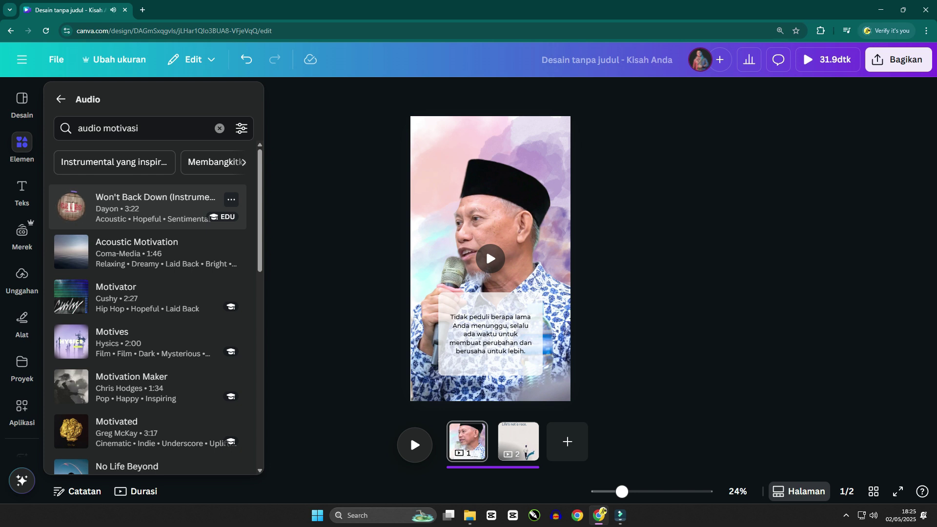
click(70, 252)
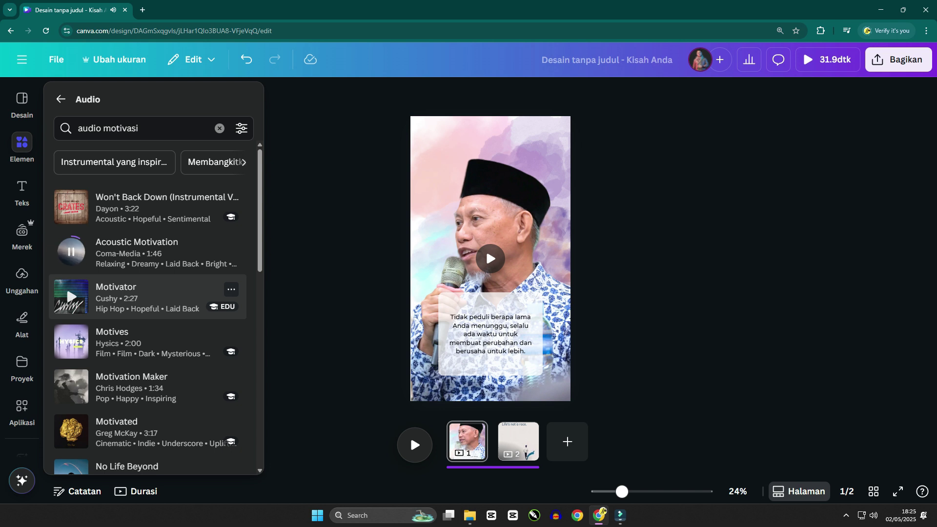
- Preview the tracks Motivator, Motivation Maker, Motives and Motivated from the audio search results
click(71, 296)
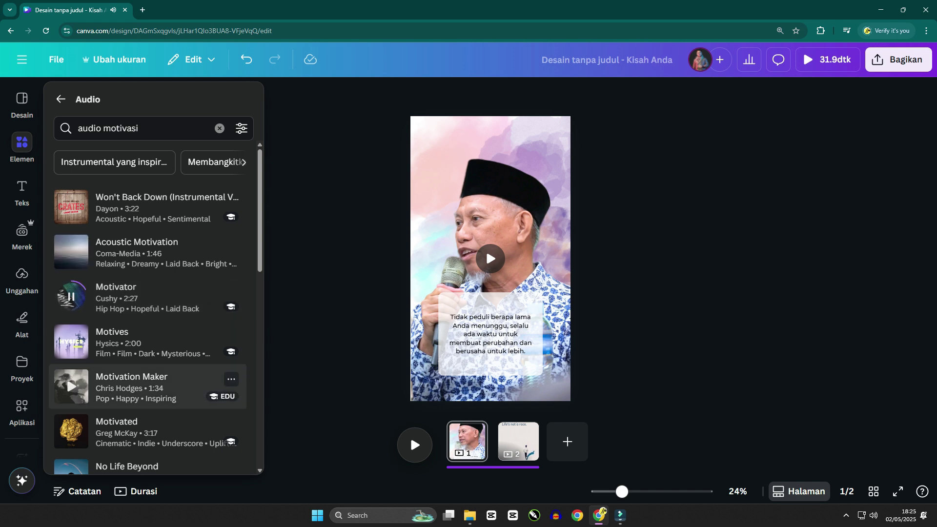
click(71, 387)
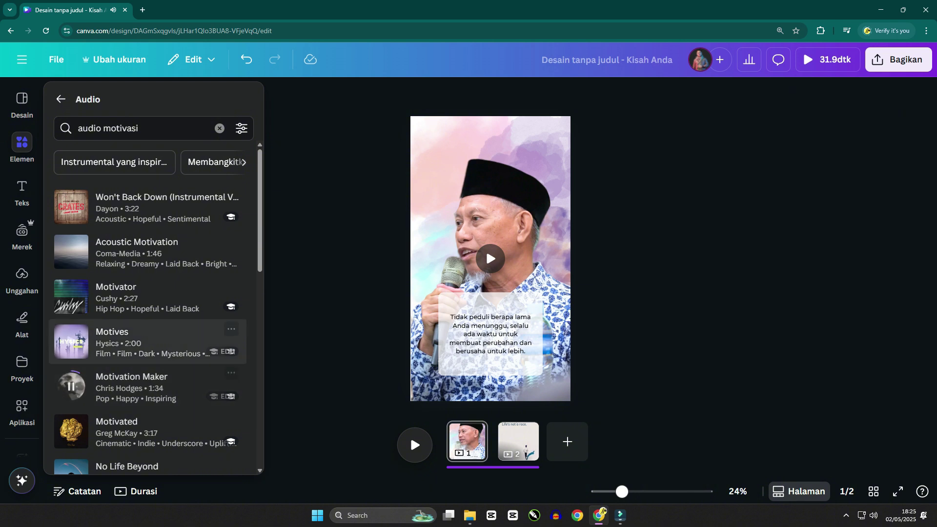
click(71, 342)
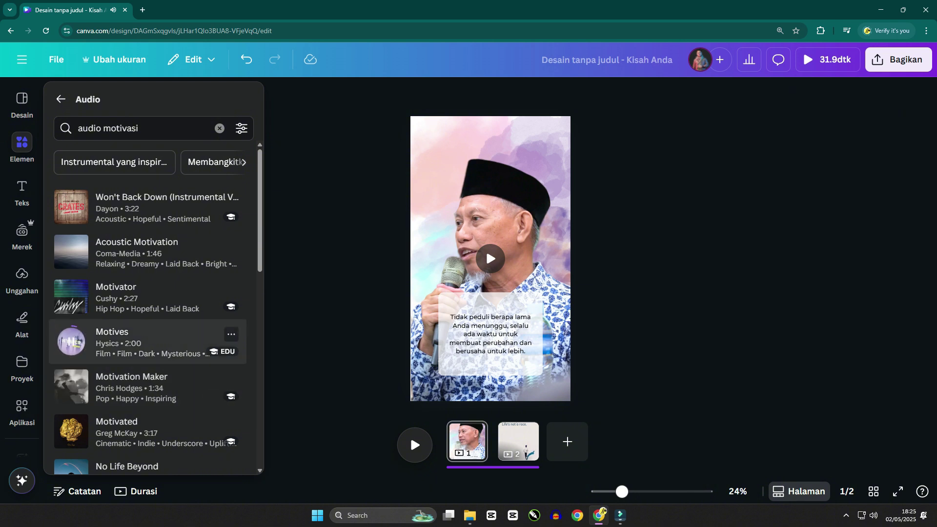
click(72, 432)
- Replace the A Tragic Impact audio with the track Motivated and align it to the start of the timeline
scroll(71, 430, down, 3)
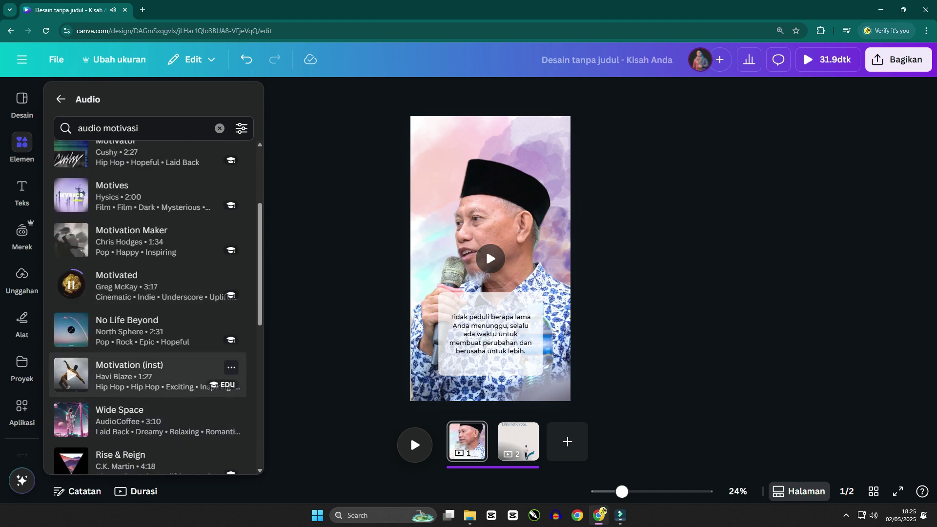
drag(71, 285, 493, 459)
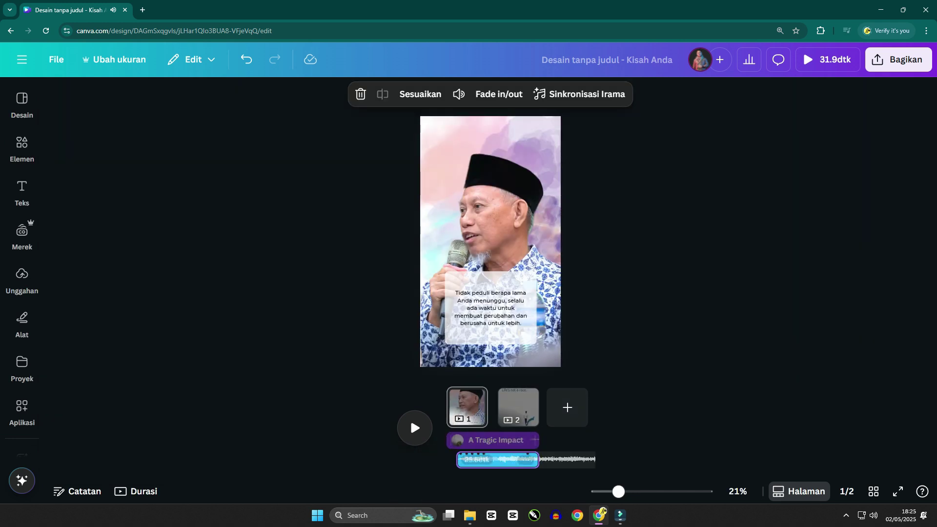
click(493, 441)
key(Delete)
drag(493, 459, 482, 459)
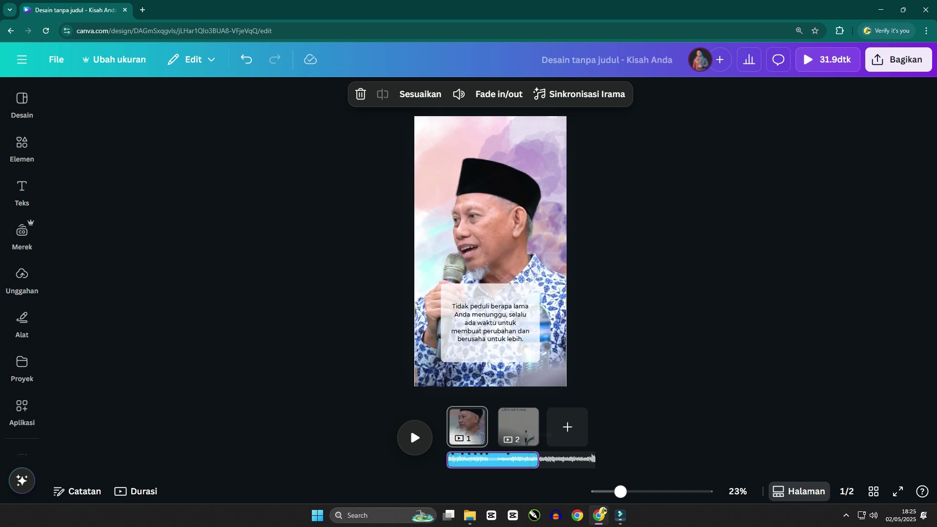
- Play the video with the new background music and return to page 1
key(Escape)
click(415, 437)
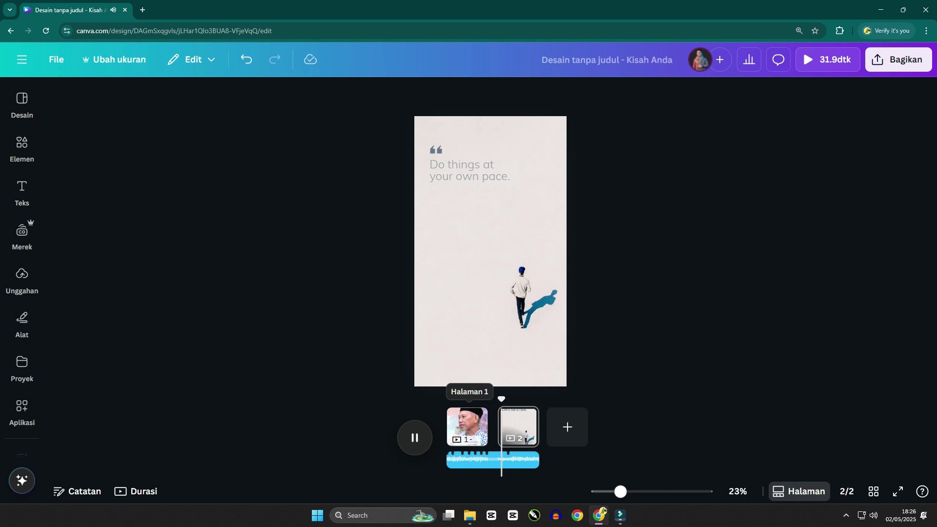
right_click(467, 426)
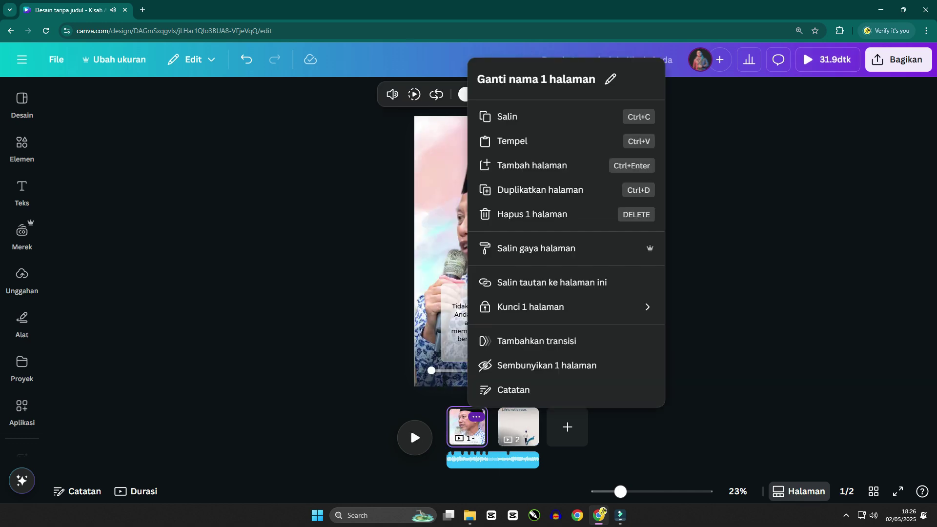
key(Escape)
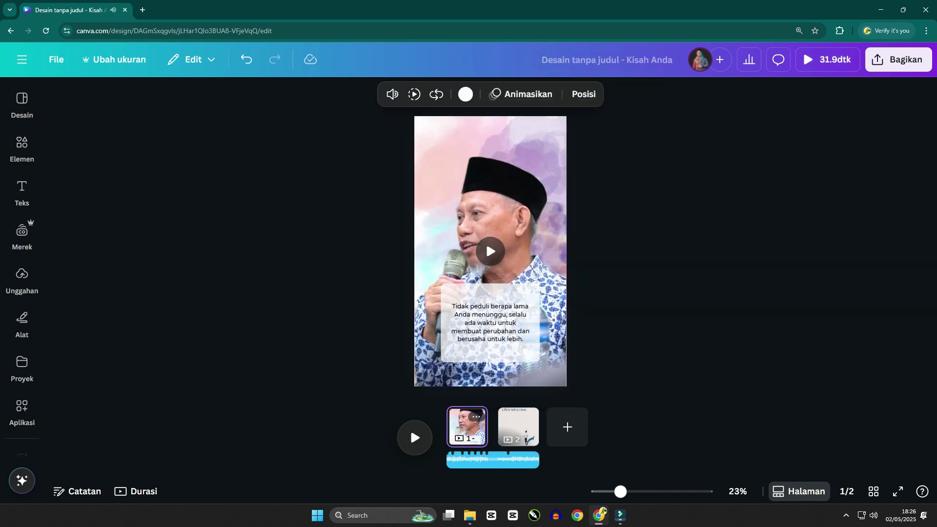
- Trim the end of the speaker clip on page 1 so that it lasts 18.3 seconds
click(466, 195)
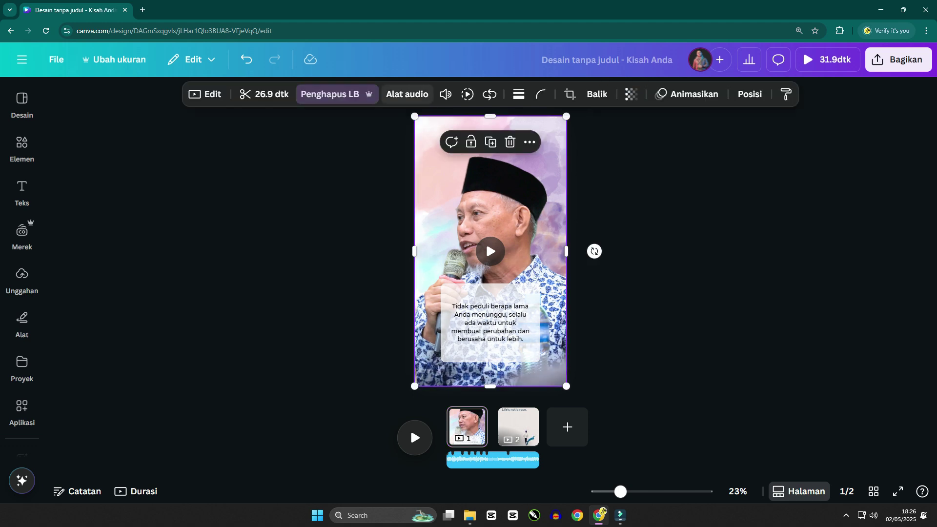
click(265, 94)
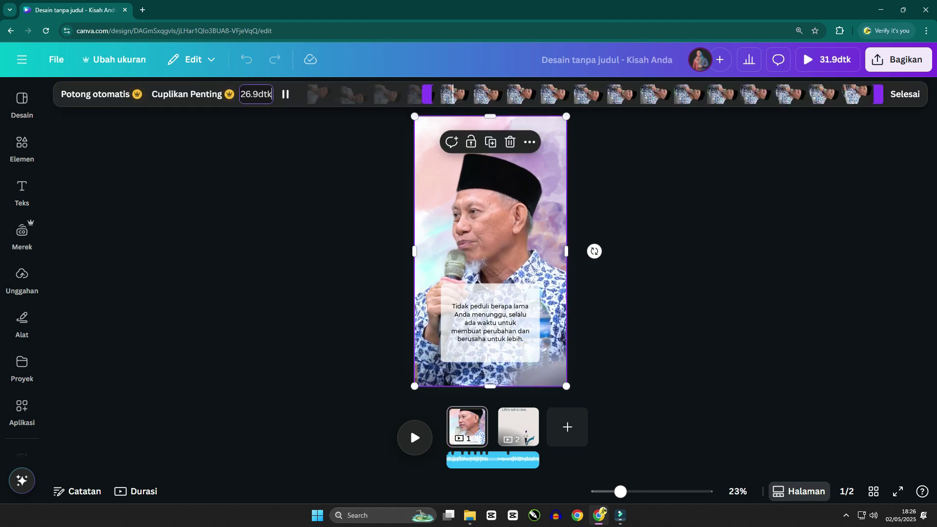
drag(878, 93, 738, 94)
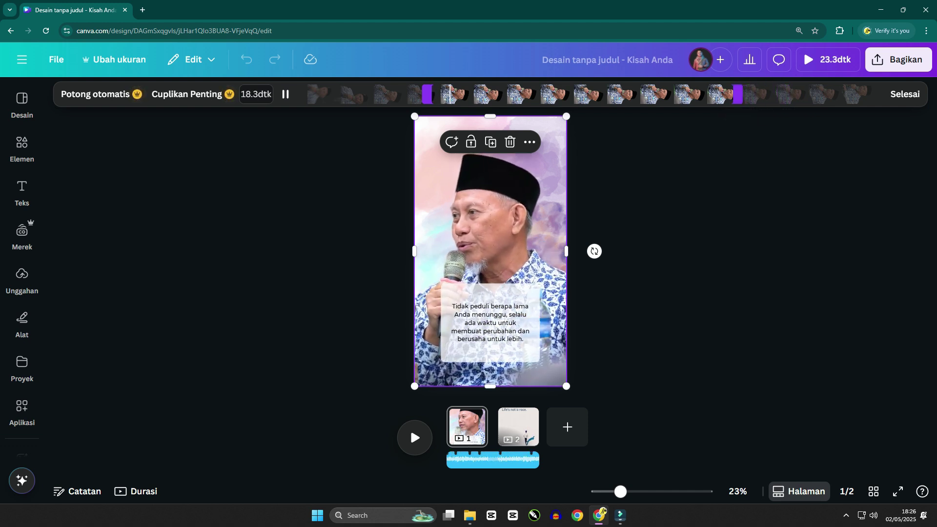
click(906, 94)
- Select page 2 and look through its page animation options
click(518, 439)
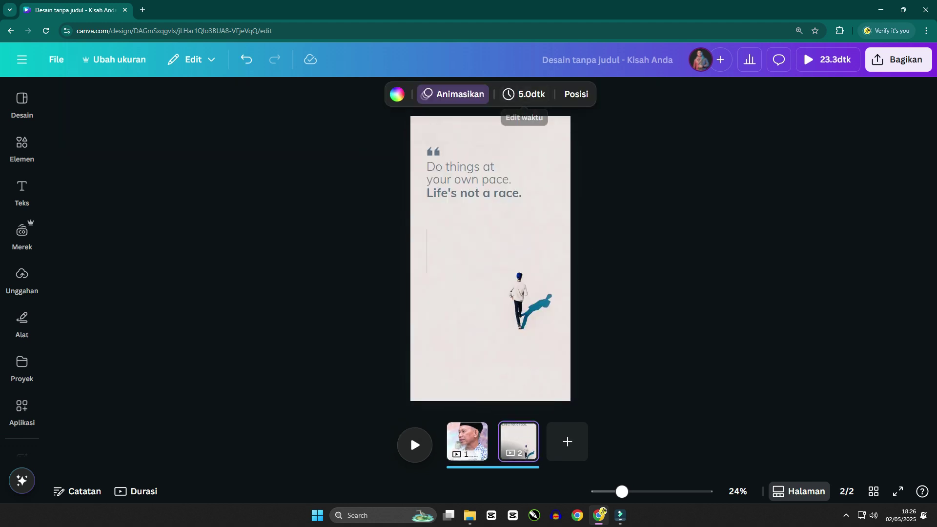
click(453, 94)
scroll(150, 269, up, 5)
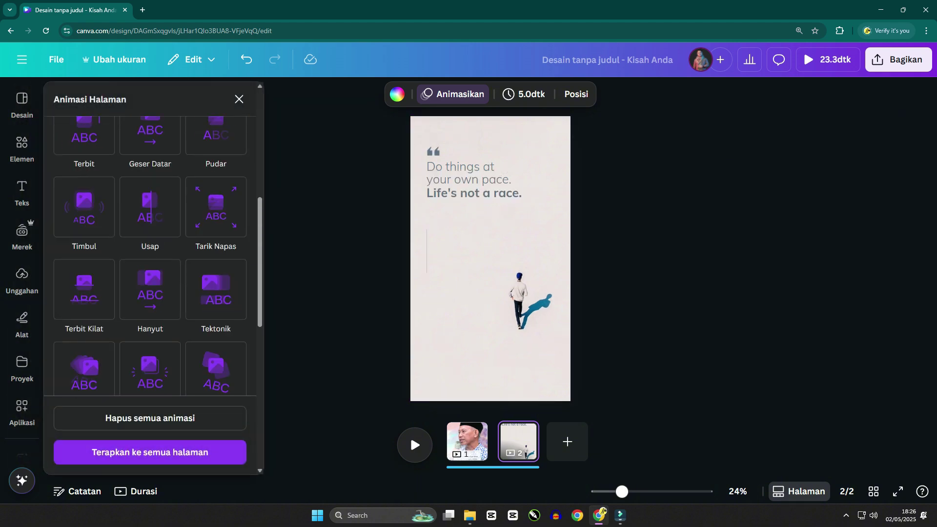
scroll(150, 268, up, 5)
click(239, 99)
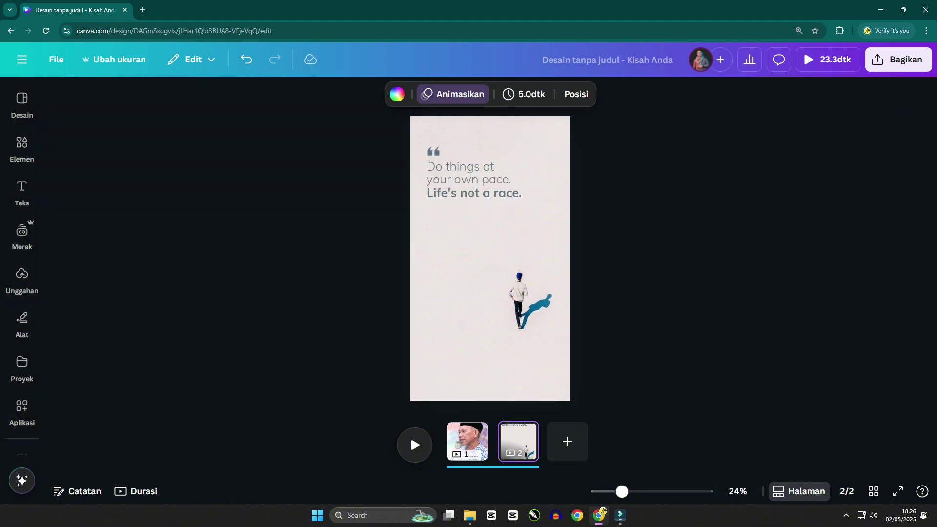
- Download pages 1–2 as an MP4 video at 1080p (HD) and show the downloaded file in its folder
click(898, 60)
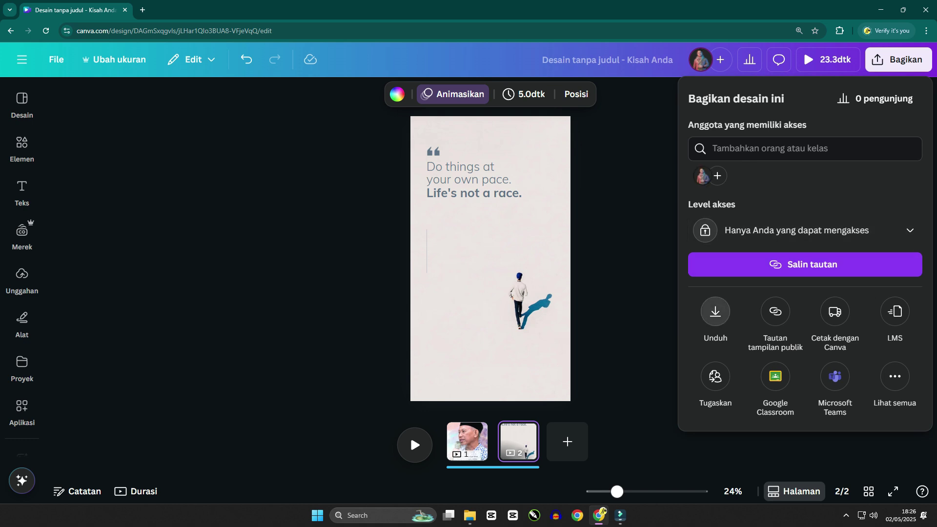
click(716, 312)
mouse_move(828, 188)
mouse_down()
mouse_move(694, 188)
mouse_move(896, 188)
mouse_move(829, 188)
mouse_up()
click(782, 265)
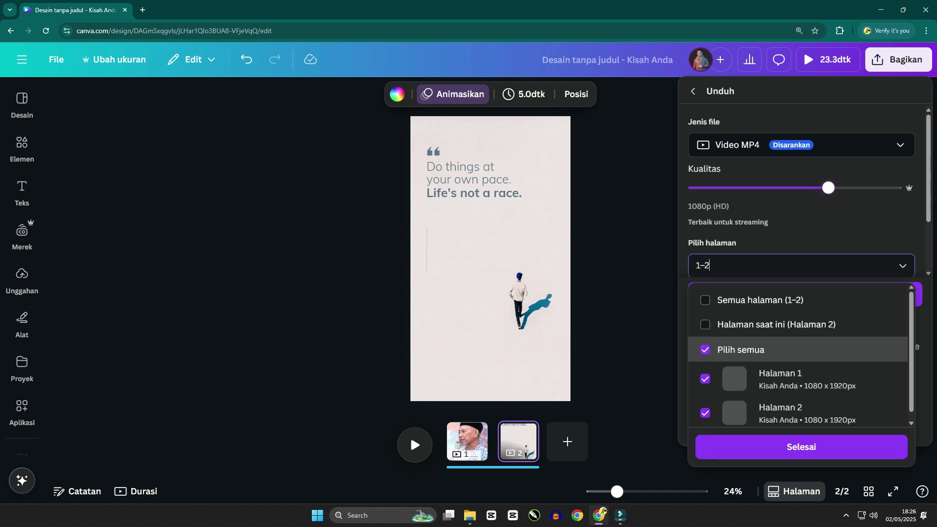
click(903, 265)
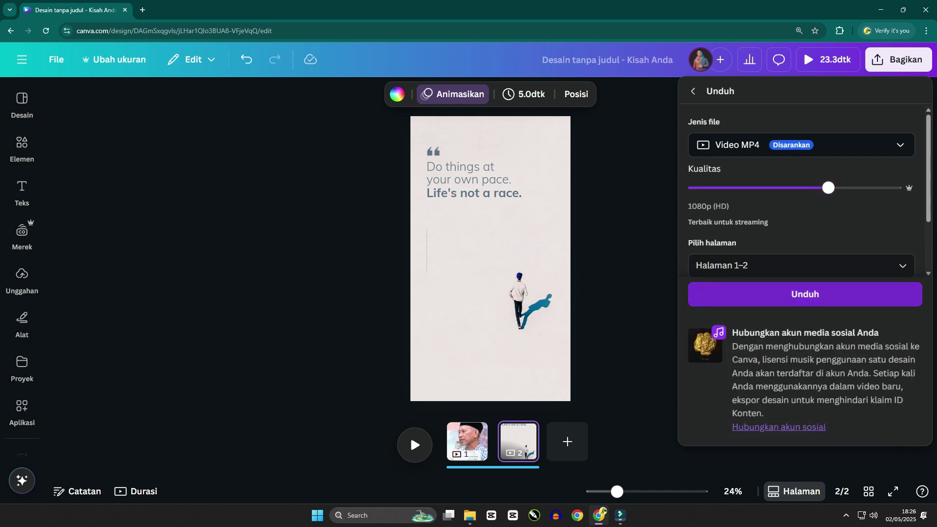
click(805, 294)
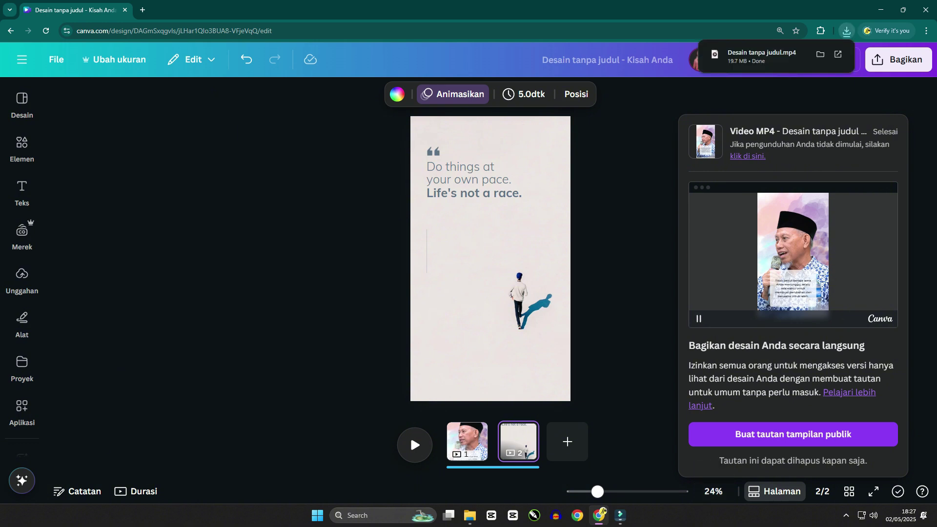
click(820, 55)
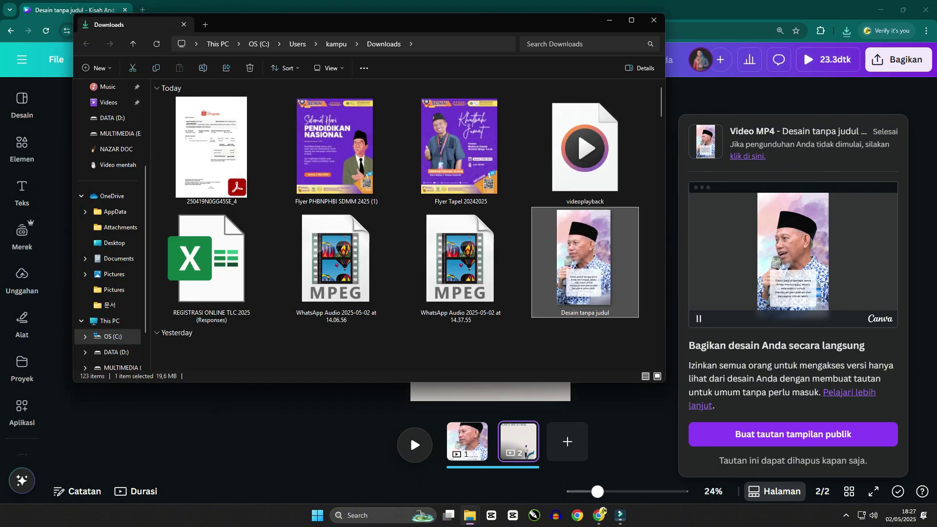